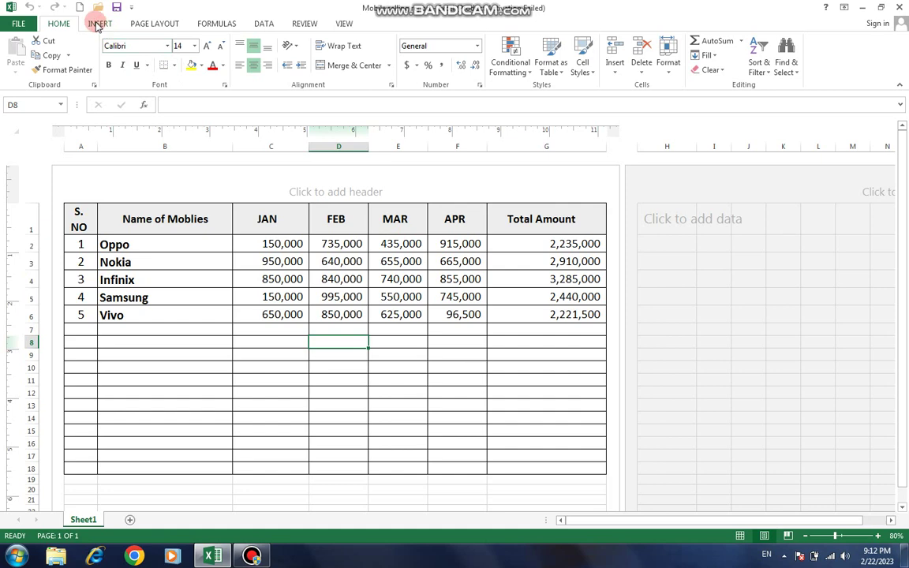
{"action": "left_click", "coordinate": [96, 23]}
{"action": "left_click", "coordinate": [58, 22]}
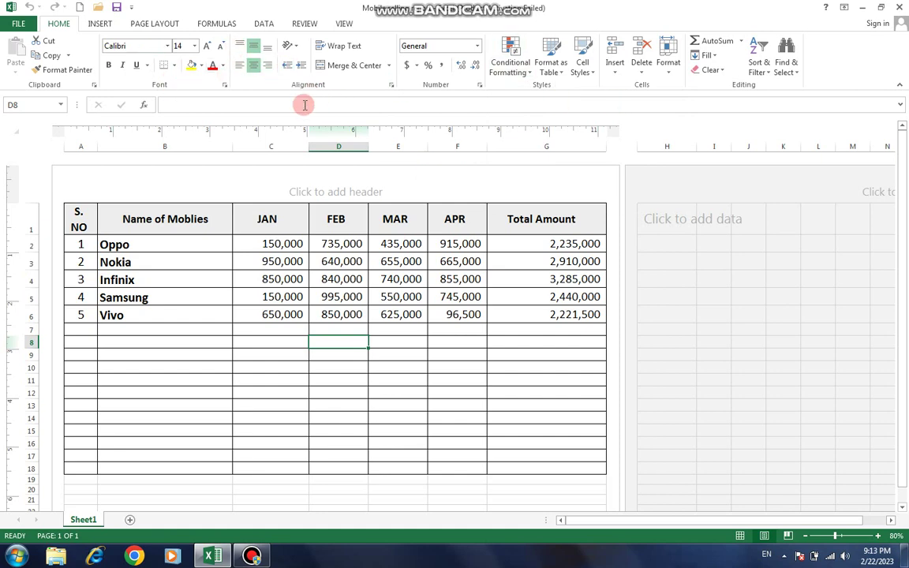
{"action": "left_click", "coordinate": [100, 25]}
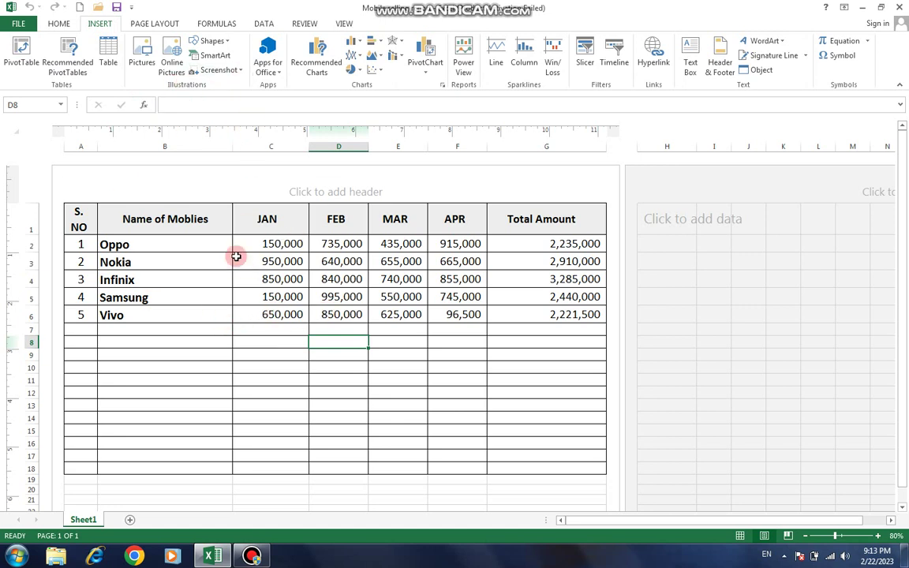
{"action": "left_click", "coordinate": [292, 401]}
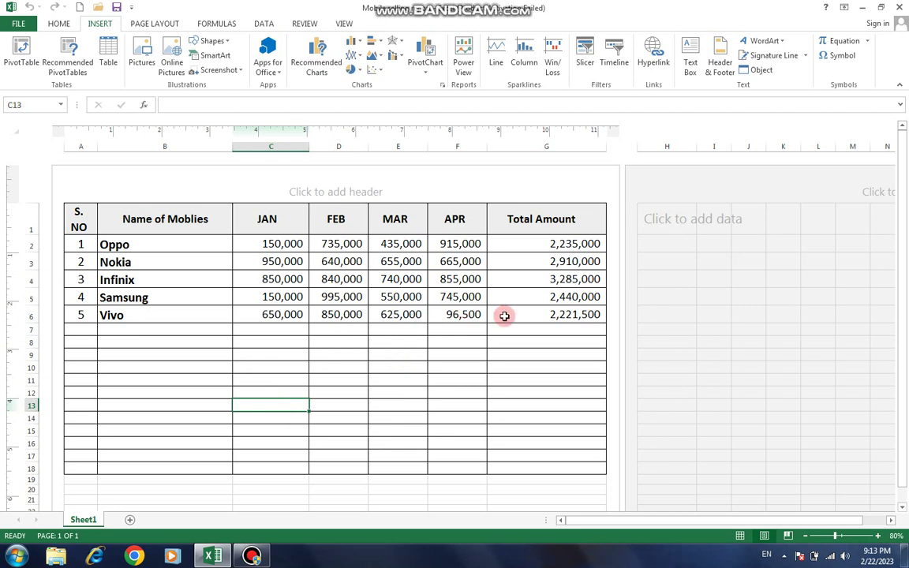
{"action": "left_click", "coordinate": [373, 298]}
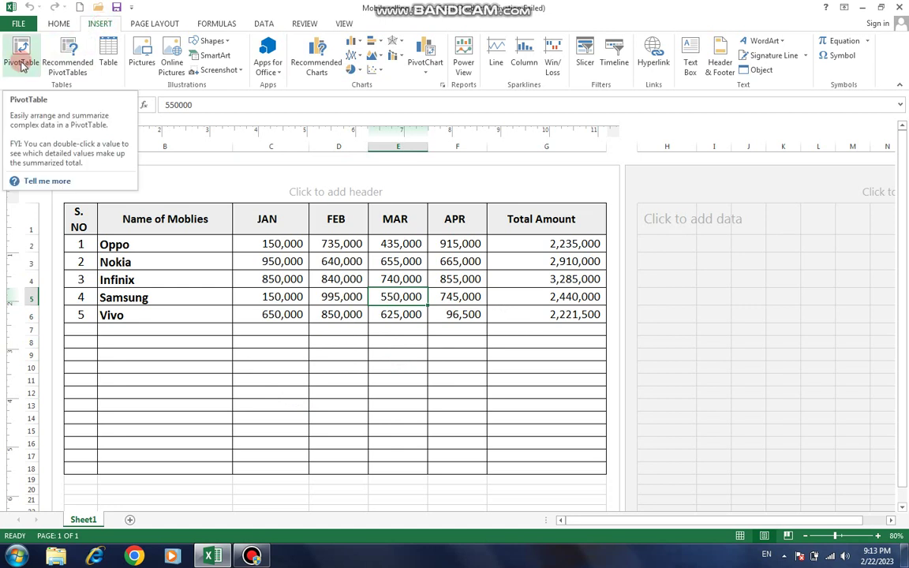
{"action": "left_click", "coordinate": [239, 279]}
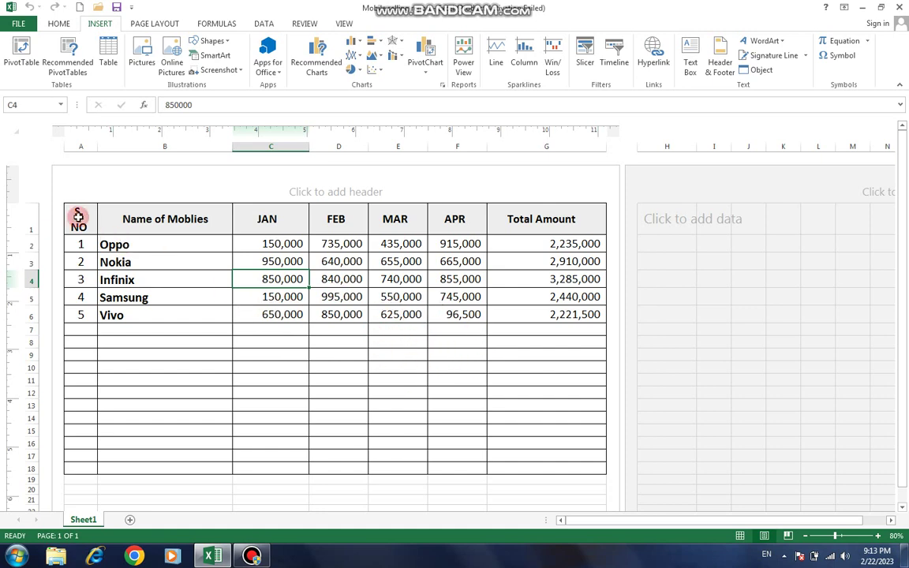
{"action": "left_click_drag", "start_coordinate": [78, 216], "coordinate": [499, 368]}
{"action": "left_click", "coordinate": [518, 390]}
{"action": "left_click", "coordinate": [679, 261]}
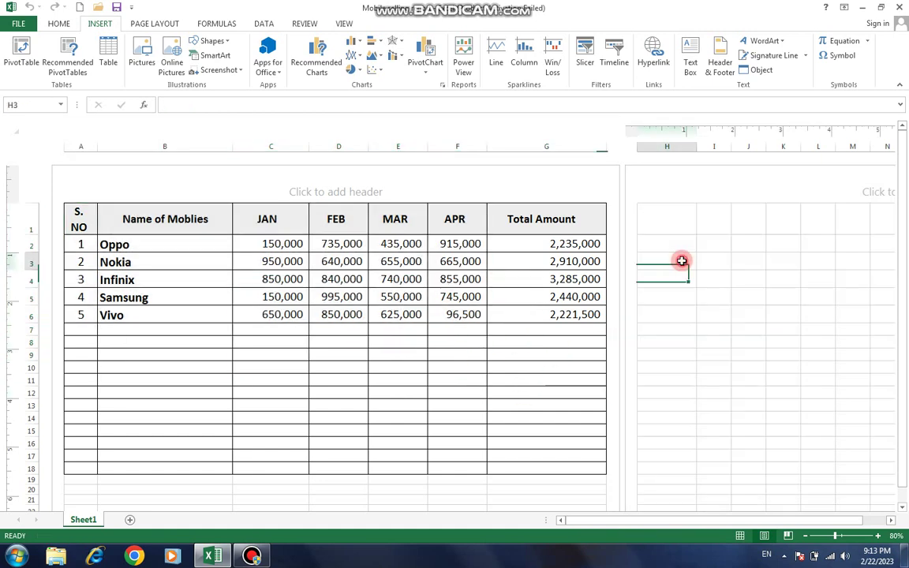
- Create a PivotTable from the mobile sales table in Sheet1 range A1:G6 and place it on a new worksheet
{"action": "left_click_drag", "start_coordinate": [93, 210], "coordinate": [580, 321]}
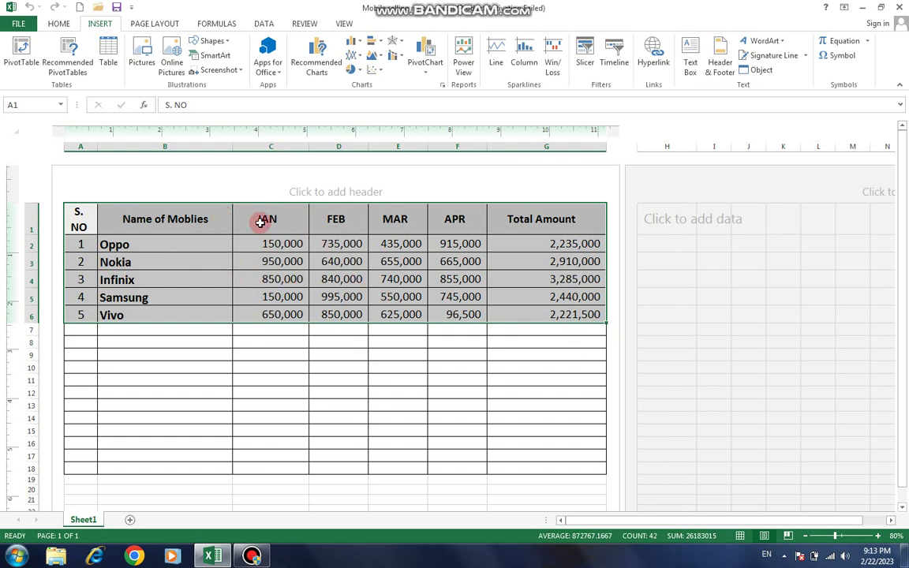
{"action": "left_click", "coordinate": [22, 54]}
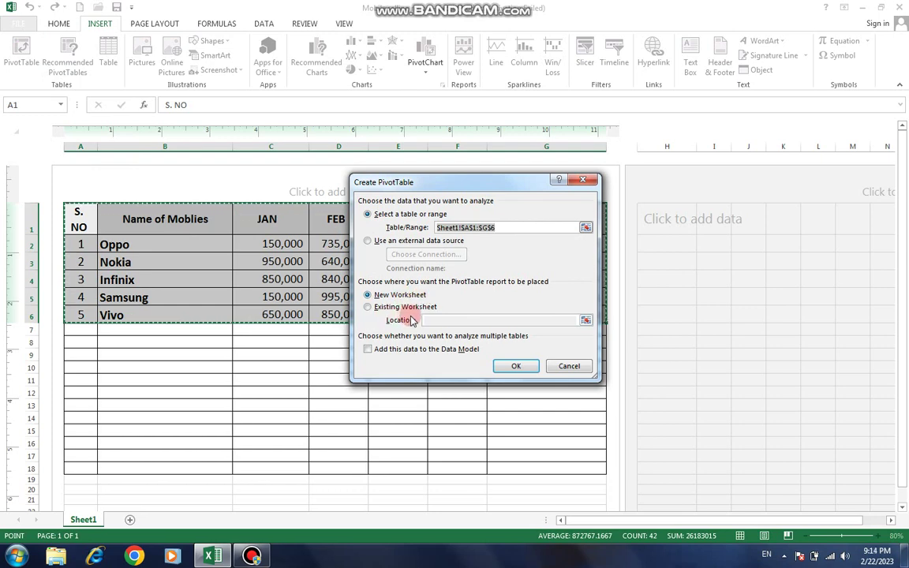
{"action": "left_click", "coordinate": [570, 366]}
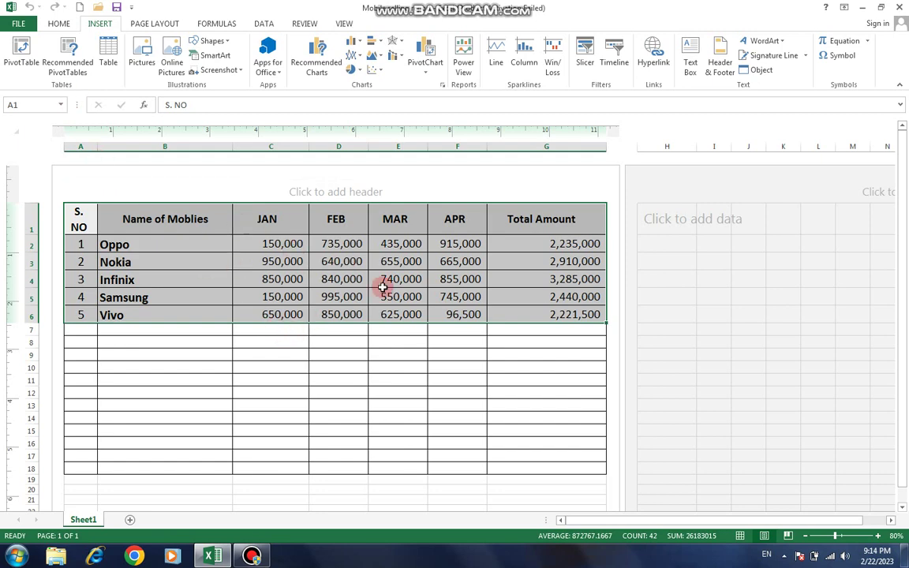
{"action": "left_click", "coordinate": [19, 49]}
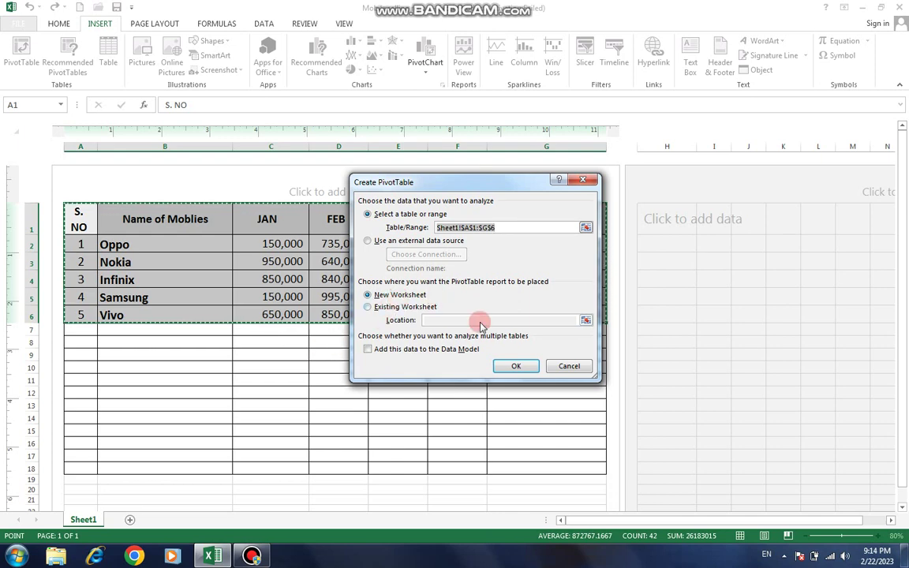
{"action": "left_click", "coordinate": [517, 367]}
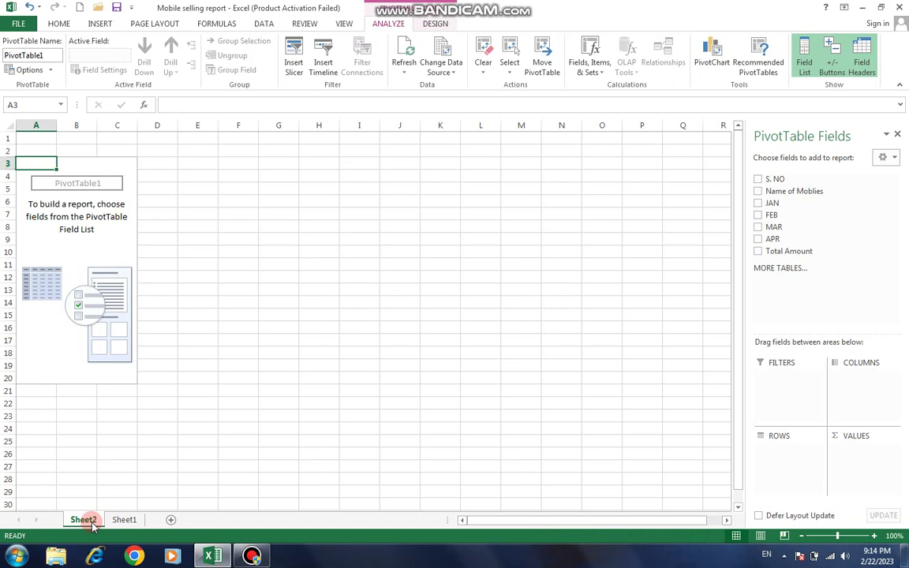
- Add the Name of Moblies, JAN, FEB and Total Amount fields to the PivotTable and inspect the grand totals
{"action": "left_click", "coordinate": [759, 192]}
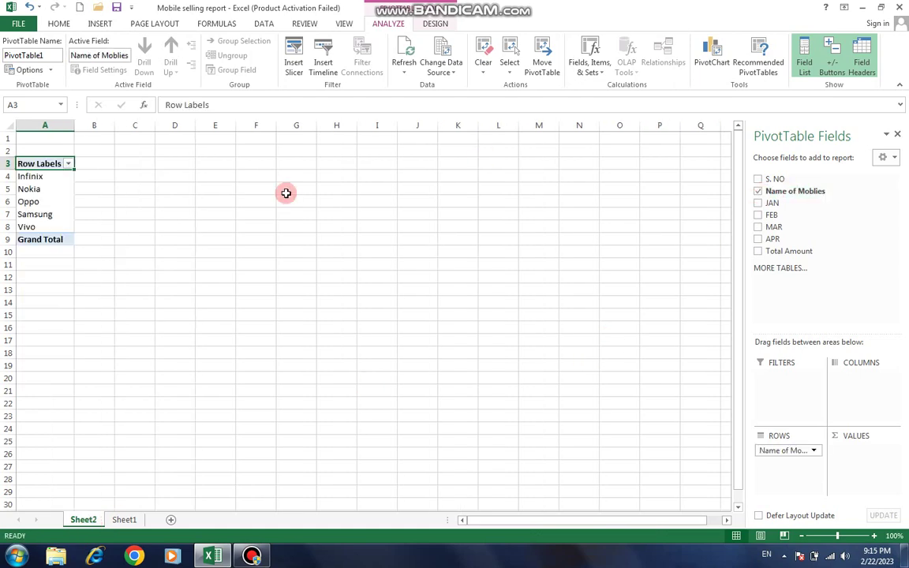
{"action": "left_click", "coordinate": [759, 205]}
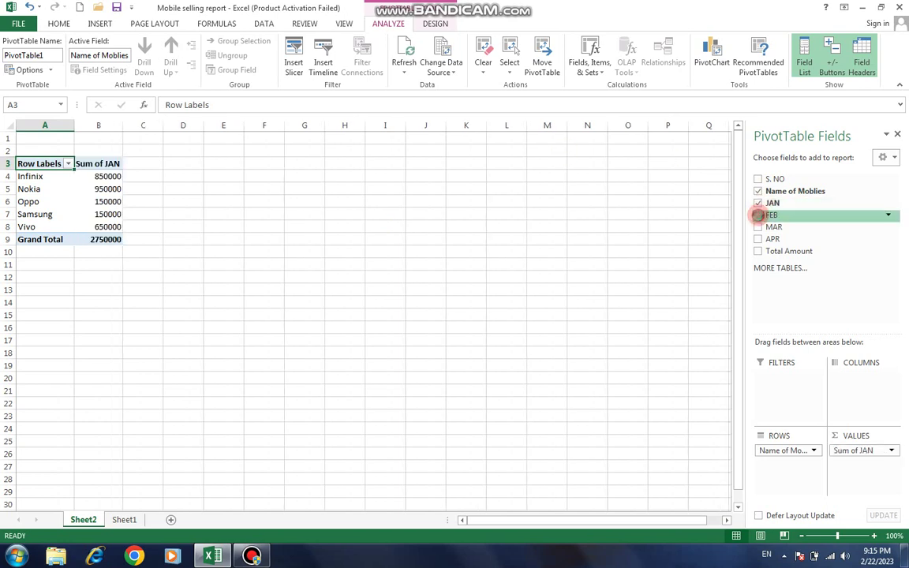
{"action": "left_click", "coordinate": [759, 216]}
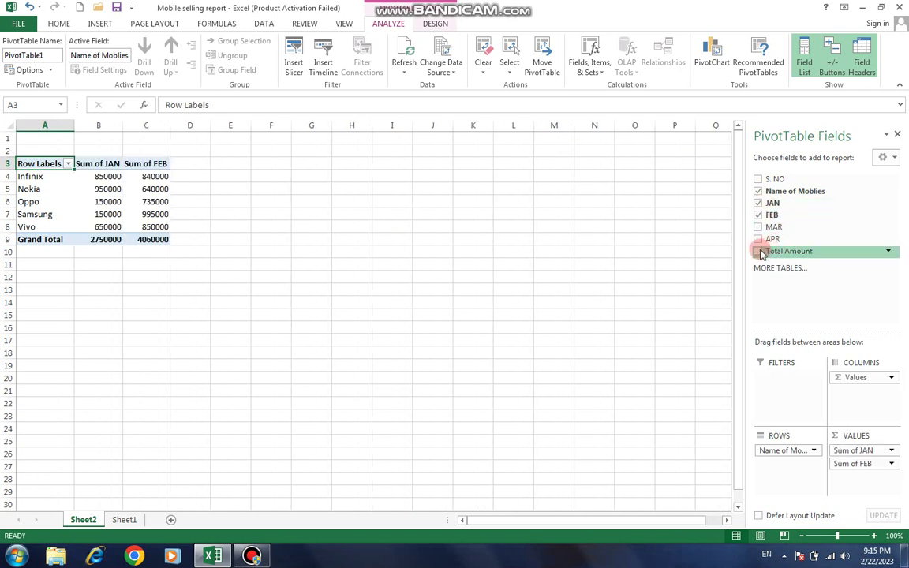
{"action": "left_click", "coordinate": [759, 252]}
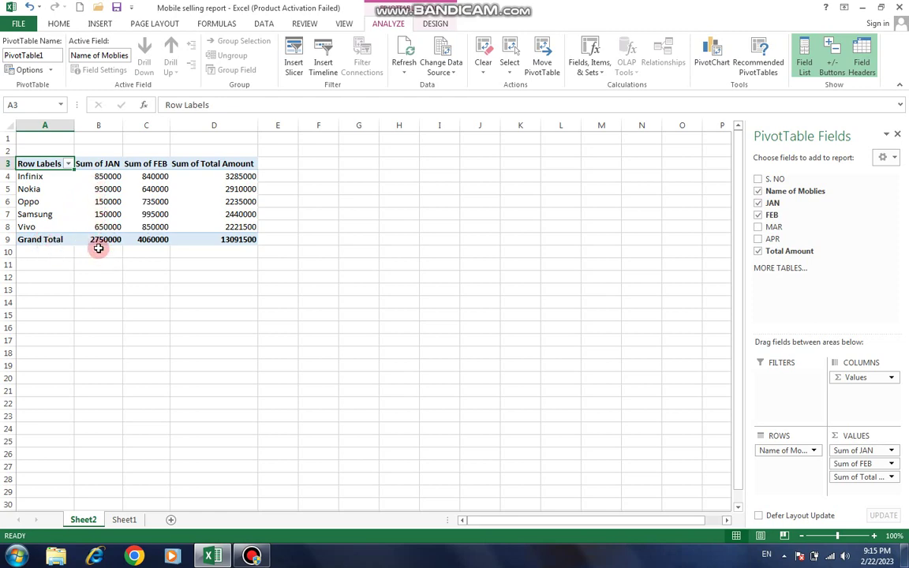
{"action": "mouse_move", "coordinate": [149, 242]}
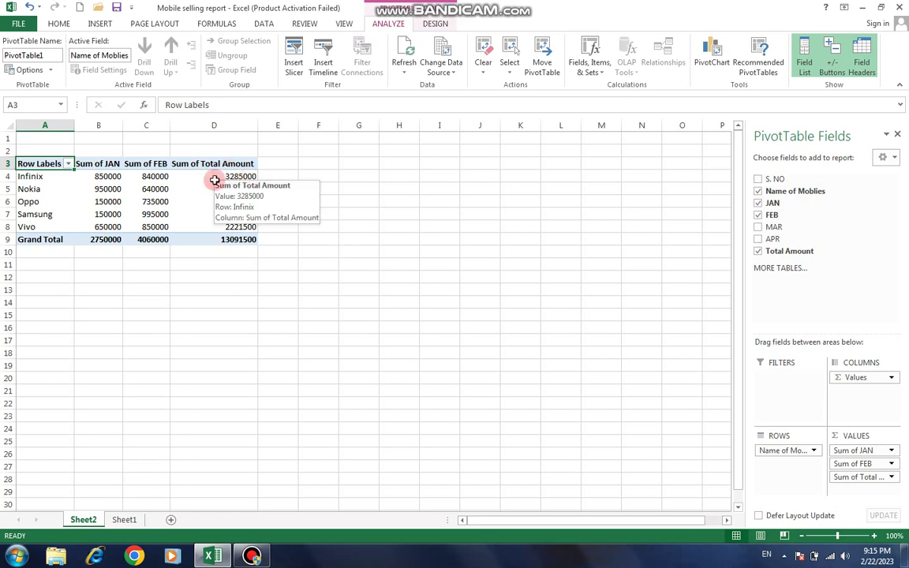
{"action": "left_click", "coordinate": [241, 245]}
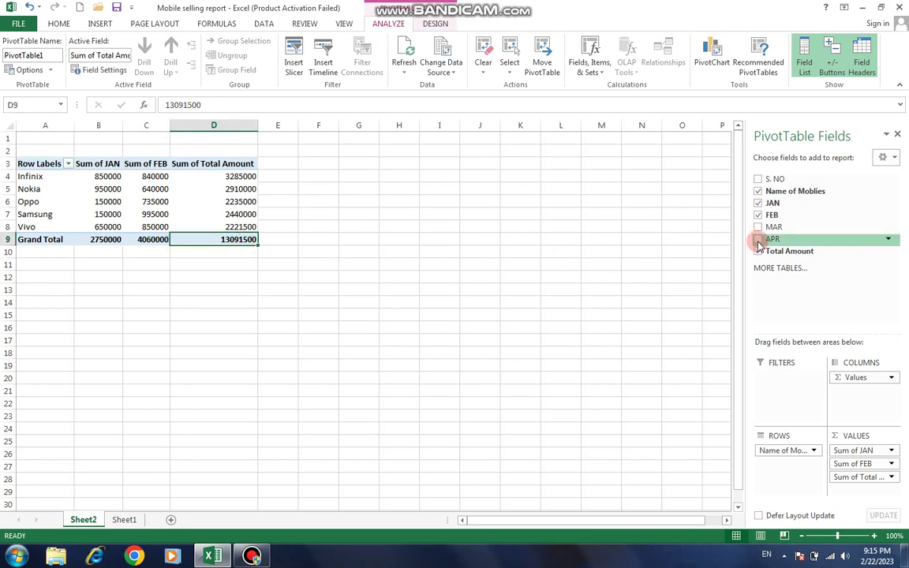
- Remove the FEB and JAN fields from the PivotTable, keeping Name of Moblies and Total Amount
{"action": "left_click", "coordinate": [758, 214]}
{"action": "left_click", "coordinate": [759, 203]}
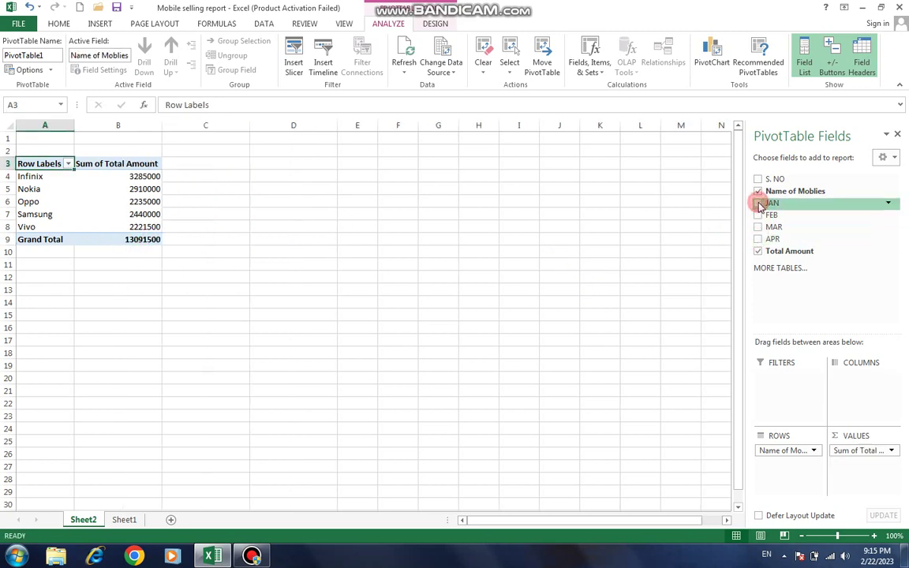
{"action": "left_click", "coordinate": [758, 251]}
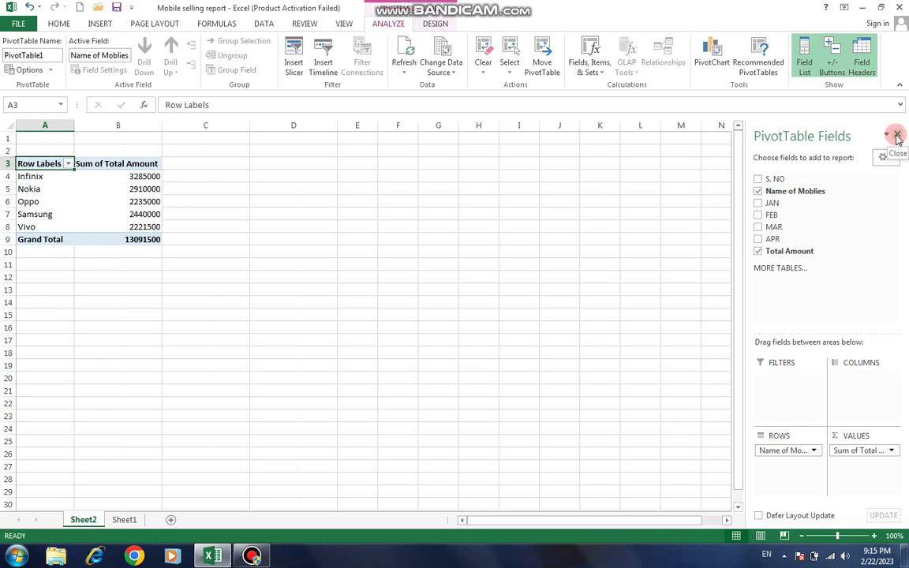
- Add the JAN and FEB fields back to the PivotTable after Total Amount and close the field list
{"action": "left_click", "coordinate": [759, 204]}
{"action": "left_click", "coordinate": [758, 215]}
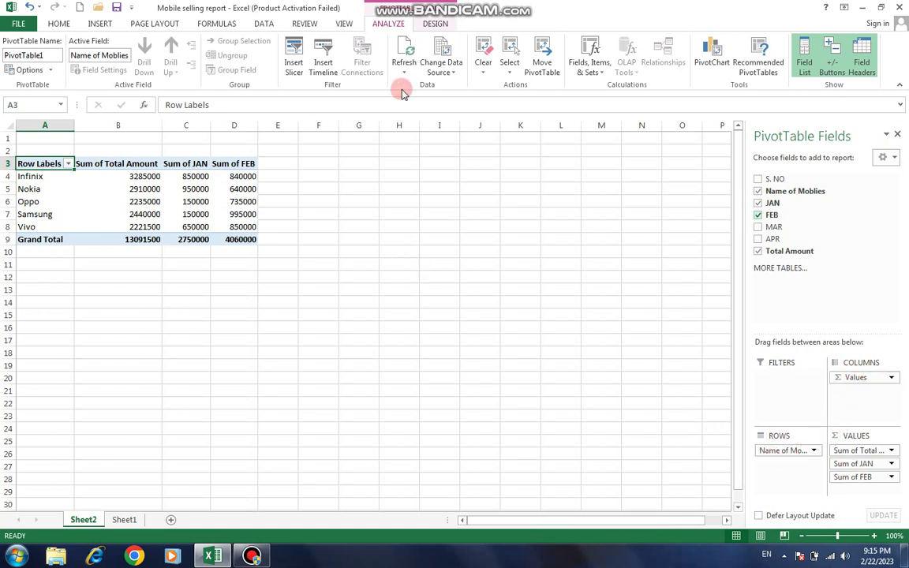
{"action": "left_click", "coordinate": [897, 135]}
{"action": "left_click", "coordinate": [521, 201]}
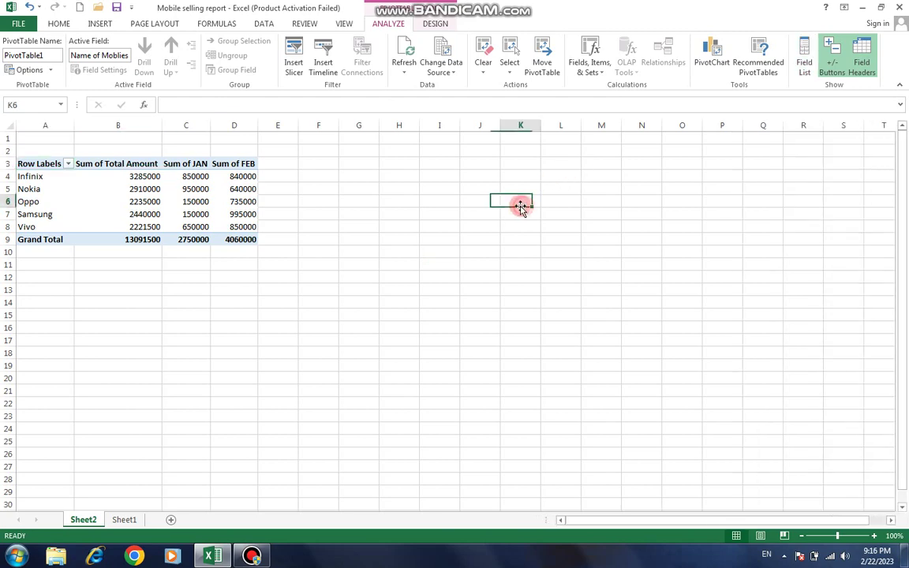
- Create a blank PivotTable on a new sheet from the Sheet1 sales table using the Recommended PivotTables command
{"action": "left_click", "coordinate": [99, 24]}
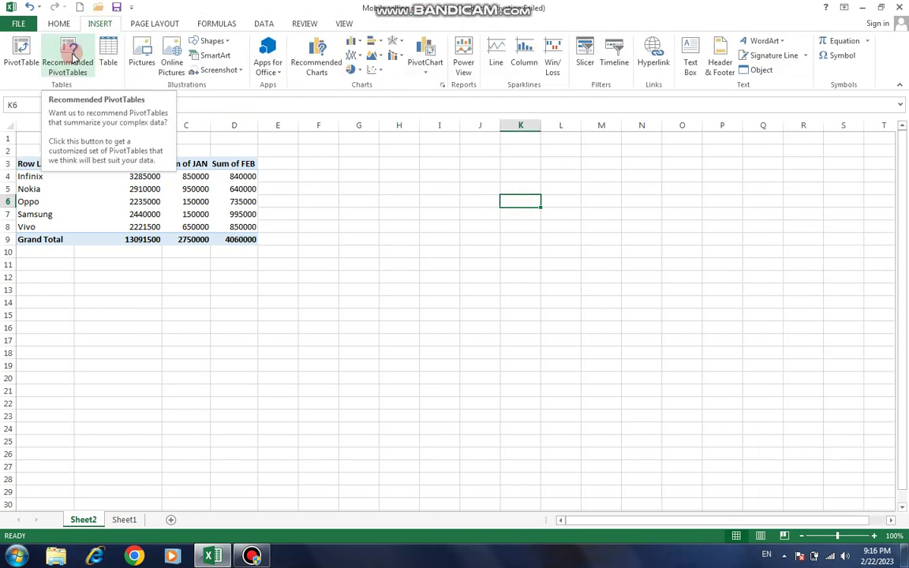
{"action": "left_click", "coordinate": [288, 187]}
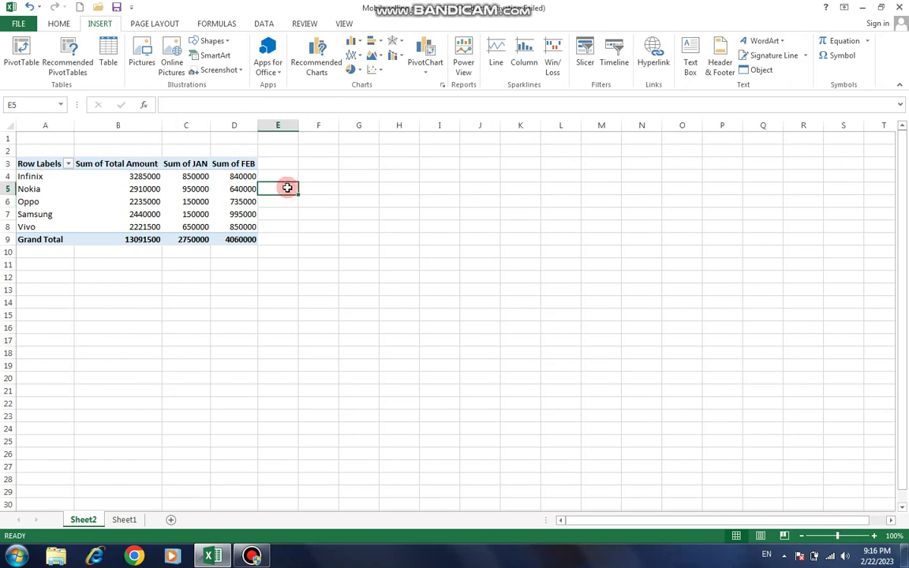
{"action": "left_click", "coordinate": [73, 53]}
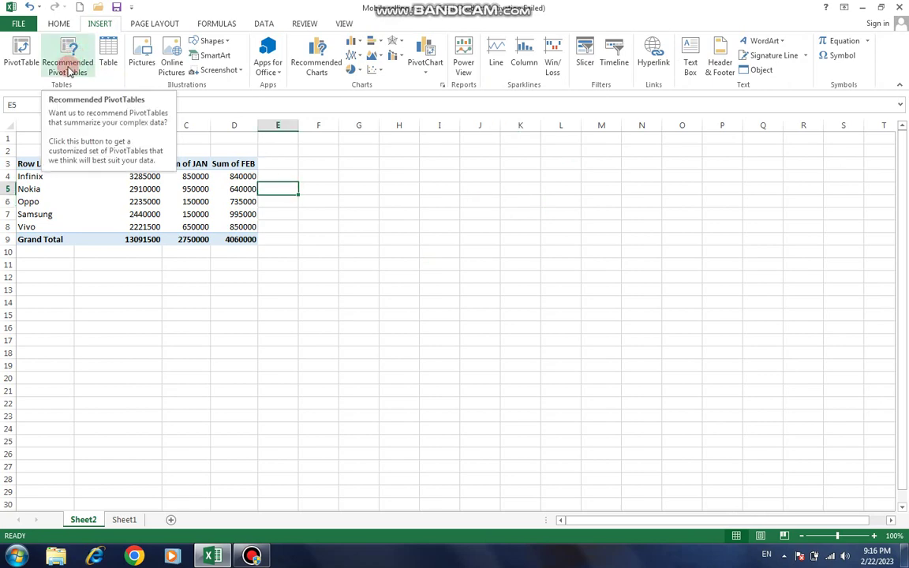
{"action": "left_click", "coordinate": [124, 520]}
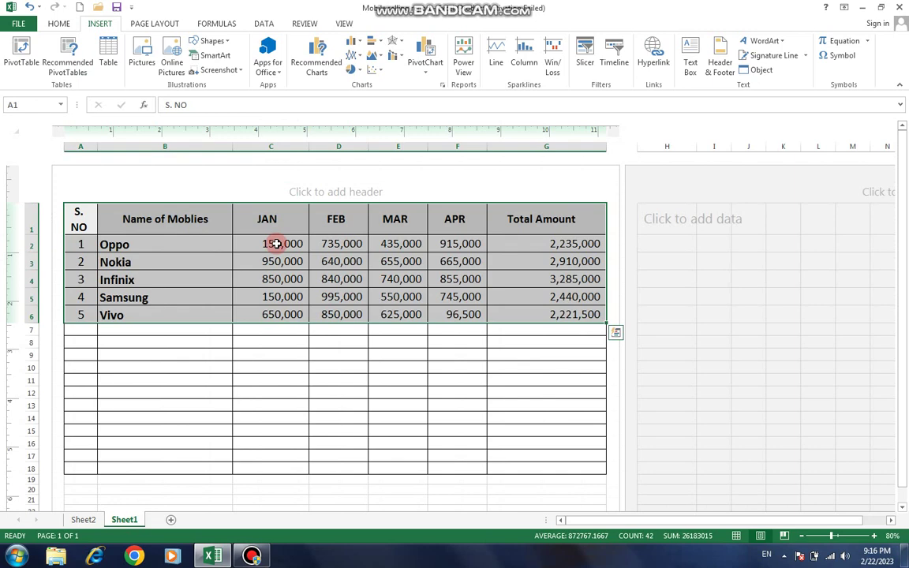
{"action": "left_click", "coordinate": [69, 59]}
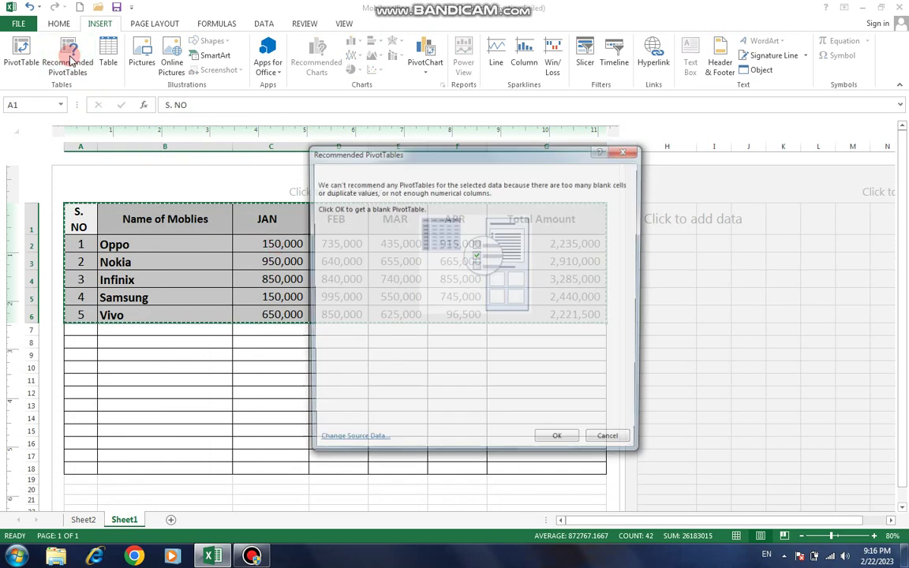
{"action": "left_click", "coordinate": [556, 438]}
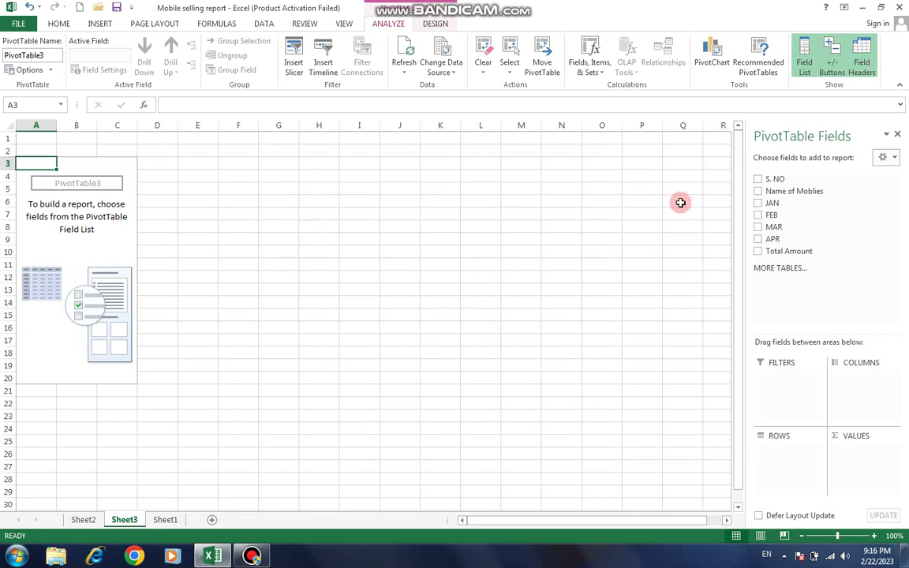
- Add Total Amount, APR, MAR, FEB, JAN and Name of Moblies to the new PivotTable and close the field list
{"action": "left_click", "coordinate": [758, 251]}
{"action": "left_click", "coordinate": [758, 238]}
{"action": "left_click", "coordinate": [758, 227]}
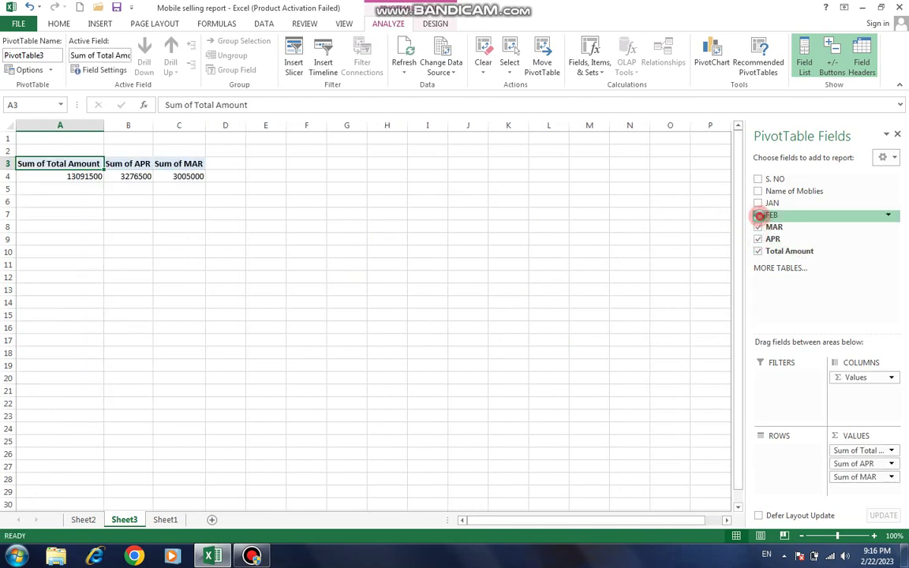
{"action": "left_click", "coordinate": [759, 215]}
{"action": "left_click", "coordinate": [759, 203]}
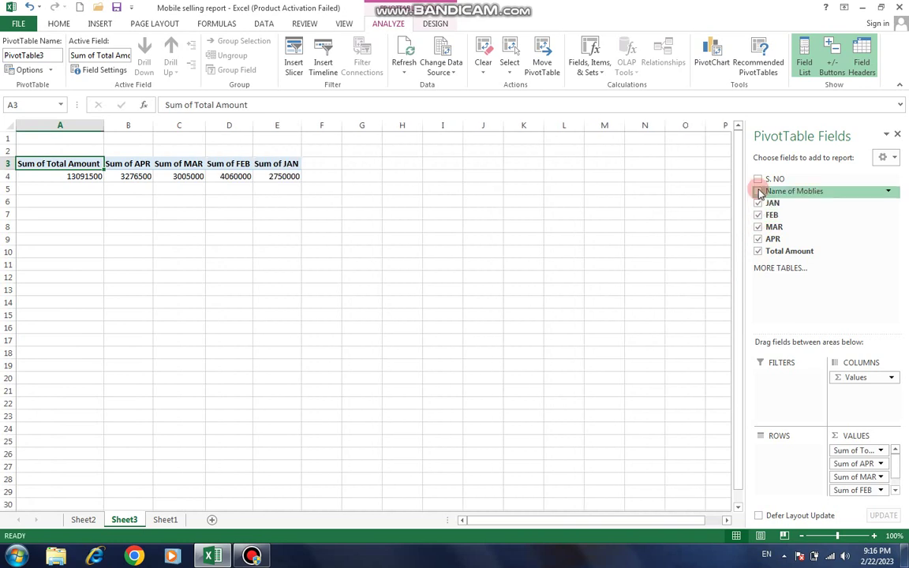
{"action": "left_click", "coordinate": [758, 192]}
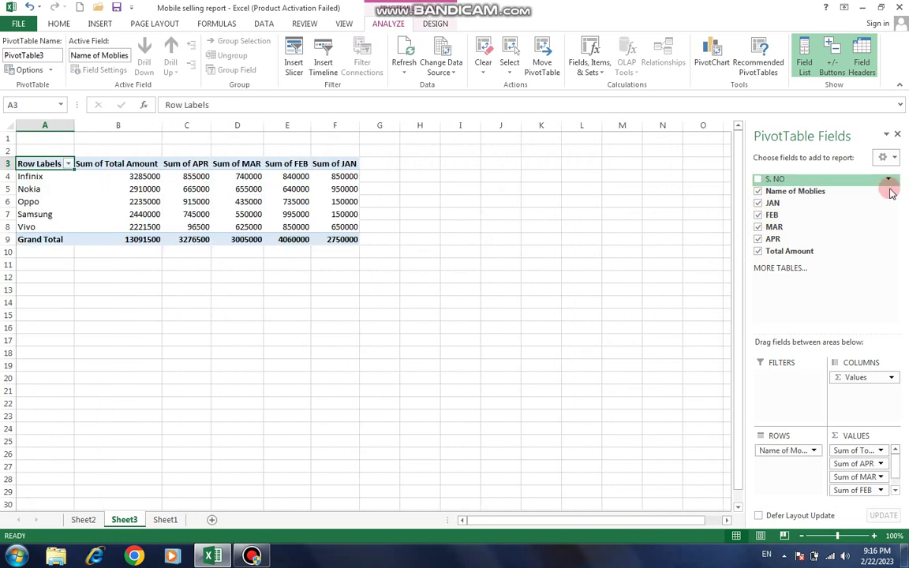
{"action": "left_click", "coordinate": [896, 138]}
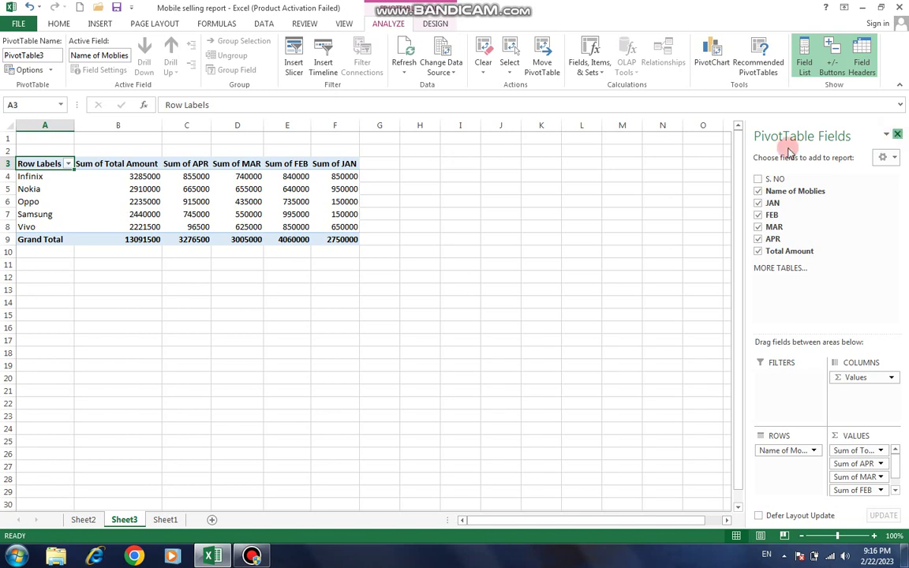
{"action": "left_click", "coordinate": [350, 213]}
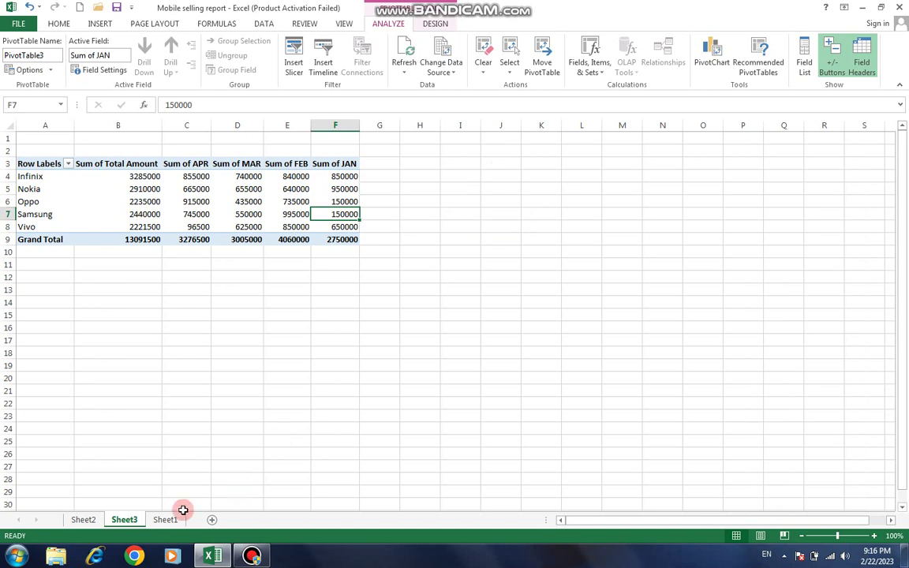
- Delete the Sheet3 worksheet that holds the second PivotTable
{"action": "right_click", "coordinate": [126, 524]}
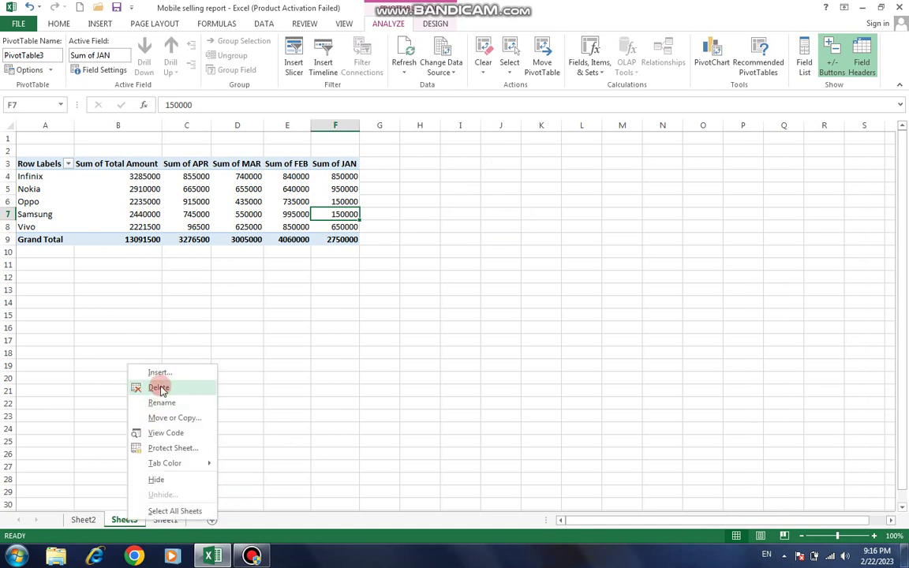
{"action": "left_click", "coordinate": [141, 347]}
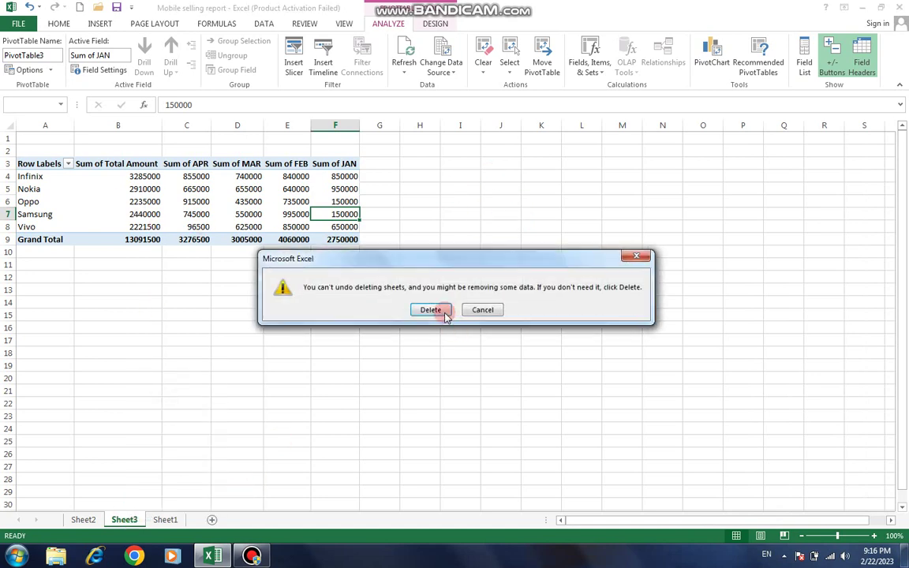
{"action": "left_click", "coordinate": [431, 308]}
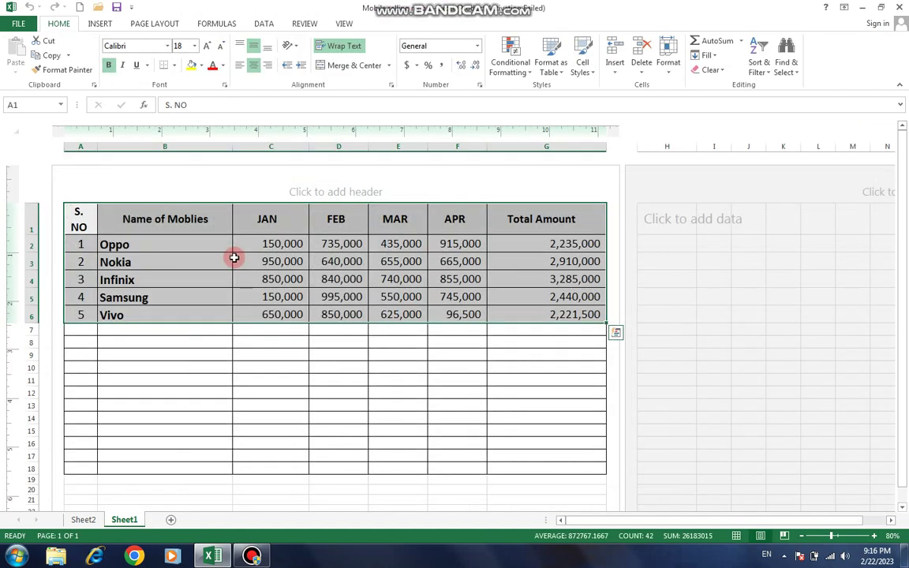
- Convert the sales range A1:G6 on Sheet1 into a table with headers
{"action": "left_click", "coordinate": [93, 23]}
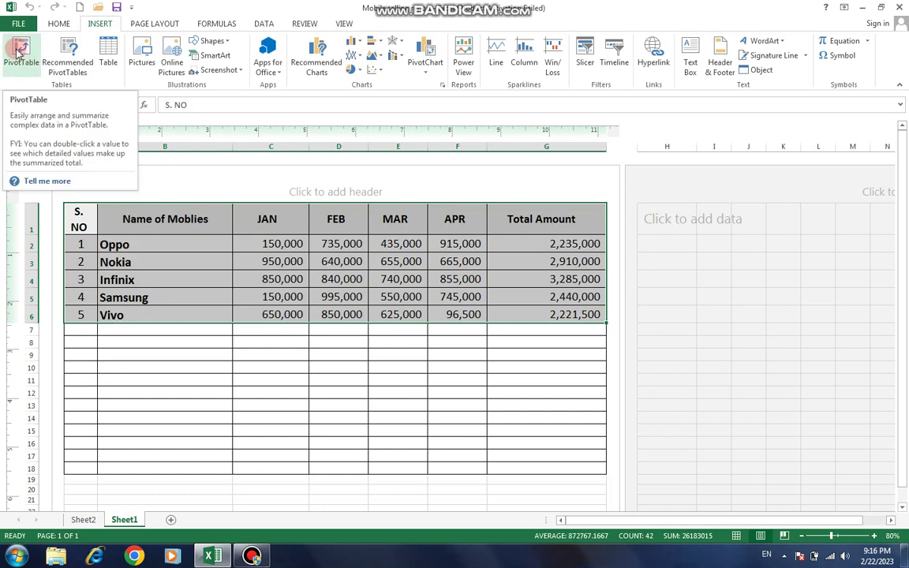
{"action": "left_click", "coordinate": [109, 52]}
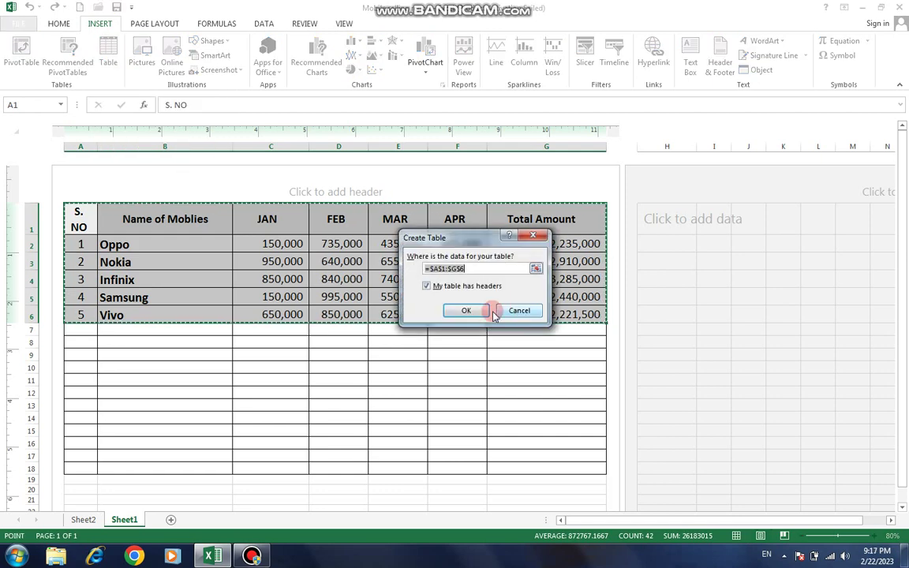
{"action": "left_click", "coordinate": [470, 310]}
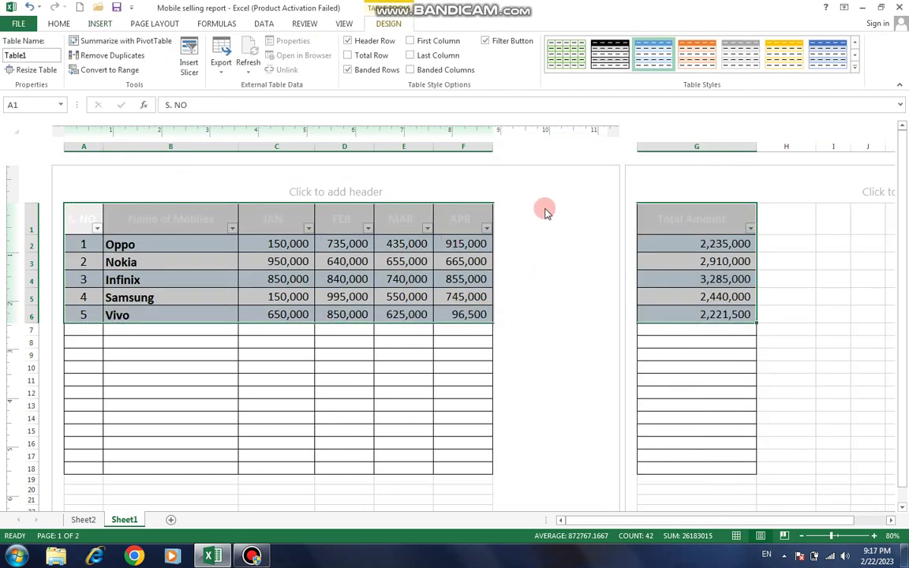
- Undo the conversion of the sales range into a table, leaving its table style unchosen
{"action": "left_click", "coordinate": [856, 69]}
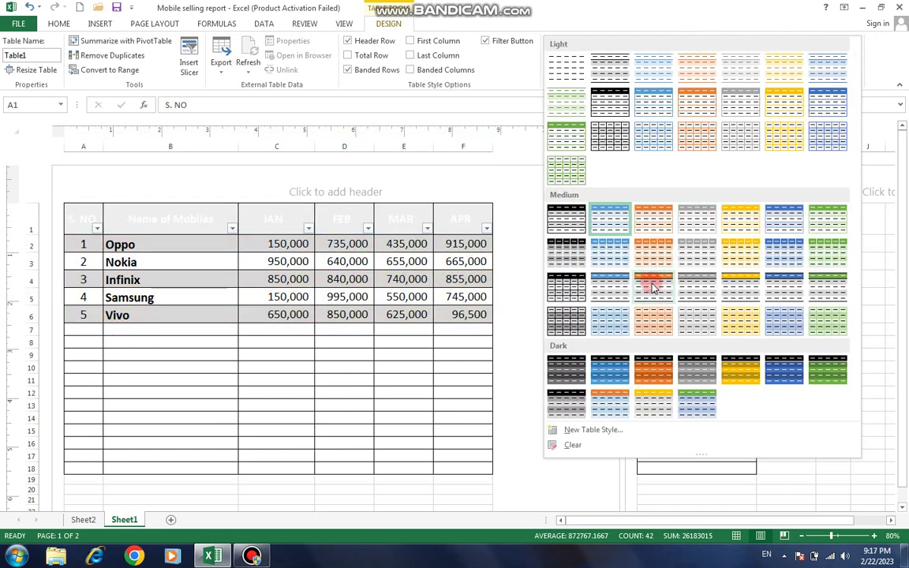
{"action": "left_click", "coordinate": [448, 381]}
{"action": "key", "text": "ctrl+z"}
{"action": "key", "text": "ctrl+z"}
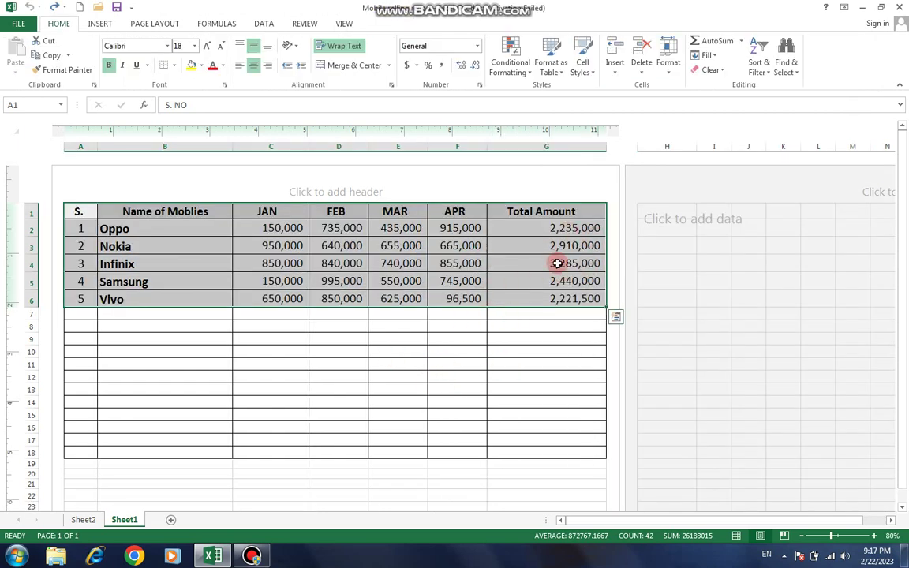
- Insert the "black and white" picture from the desktop's STUDENTS WORK folder onto Sheet1 and delete it again
{"action": "left_click", "coordinate": [99, 23]}
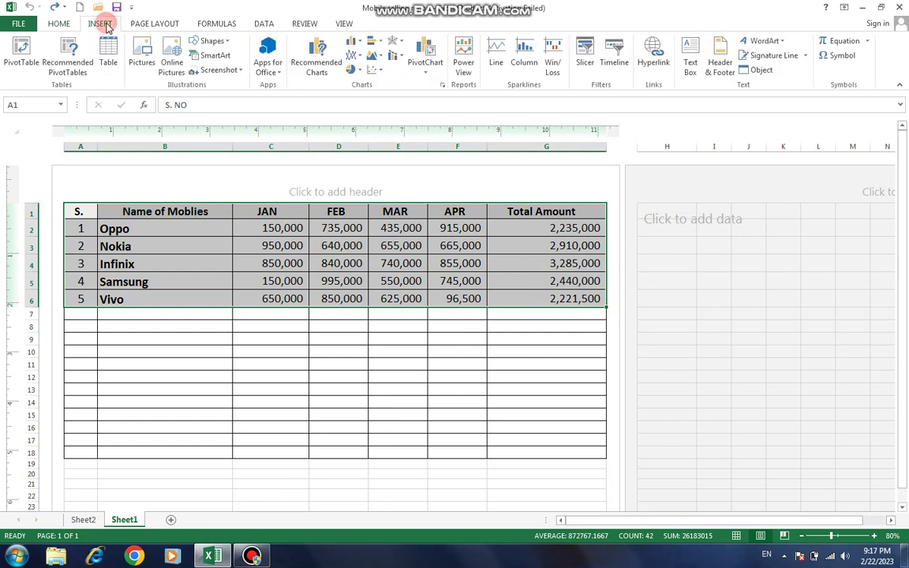
{"action": "left_click", "coordinate": [140, 61]}
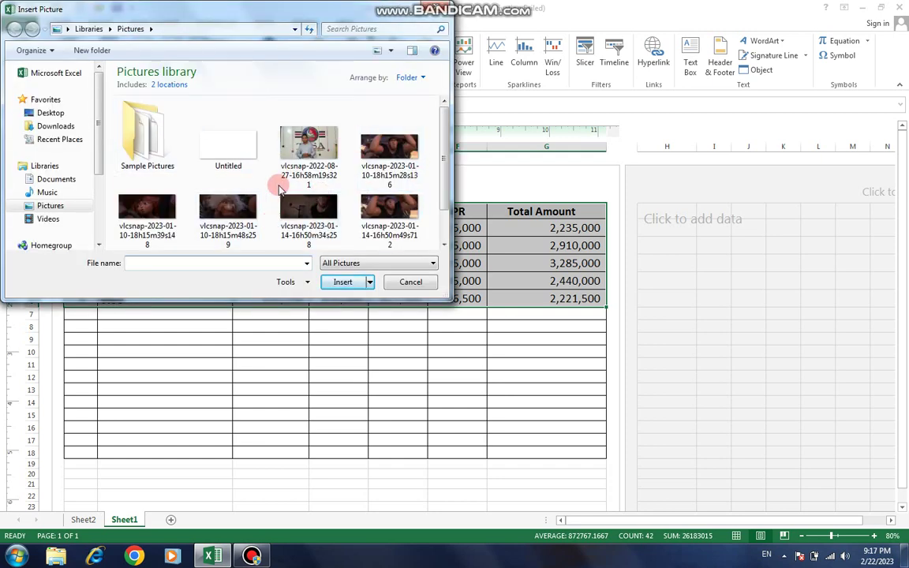
{"action": "left_click", "coordinate": [36, 113]}
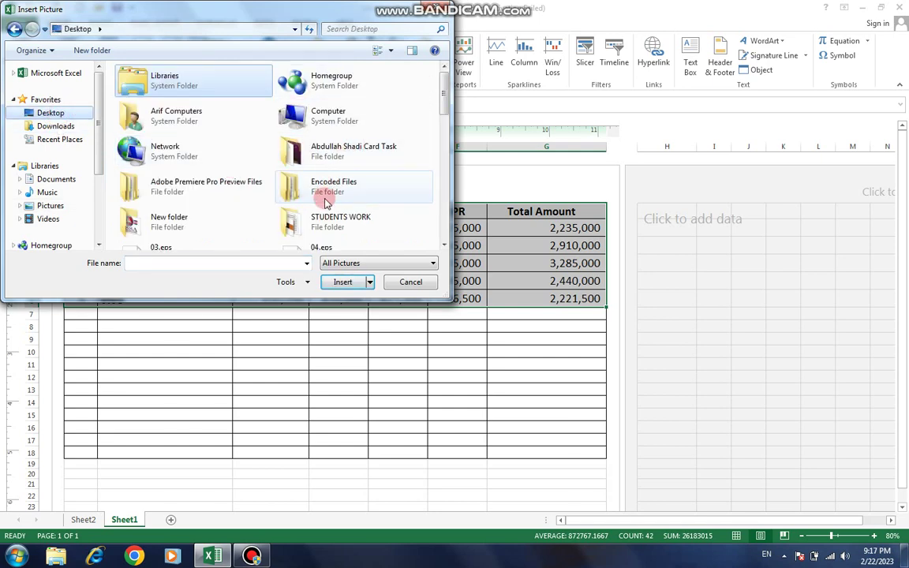
{"action": "double_click", "coordinate": [324, 225]}
{"action": "left_click", "coordinate": [147, 183]}
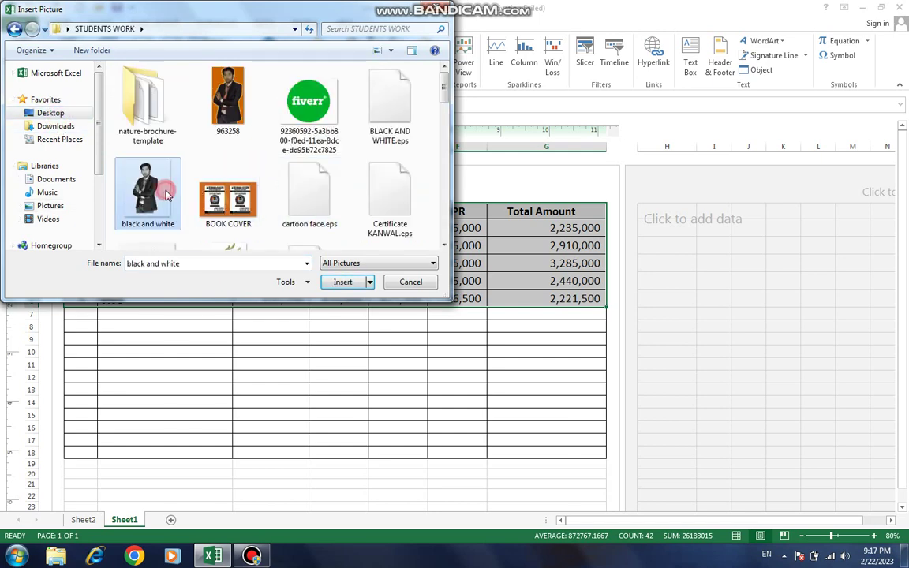
{"action": "left_click", "coordinate": [343, 282]}
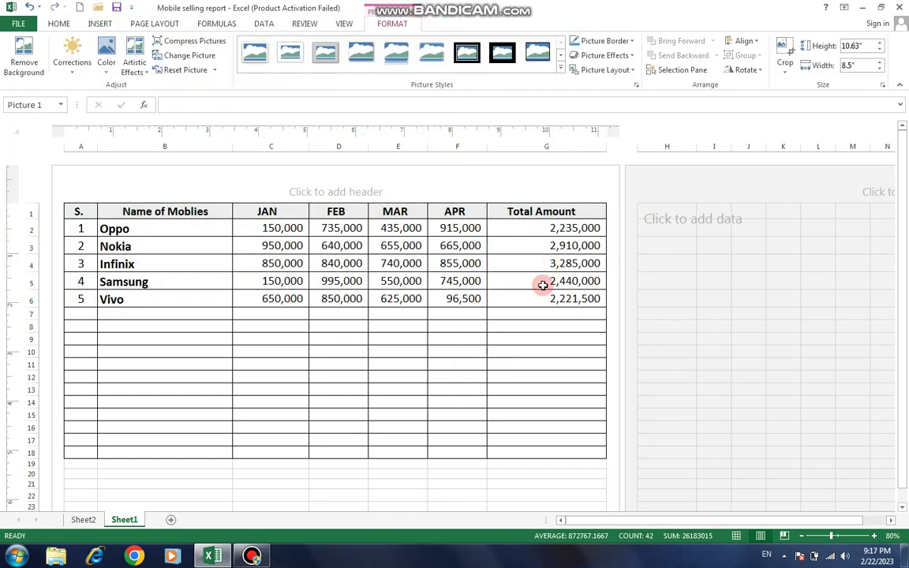
{"action": "left_click_drag", "start_coordinate": [294, 385], "coordinate": [500, 340]}
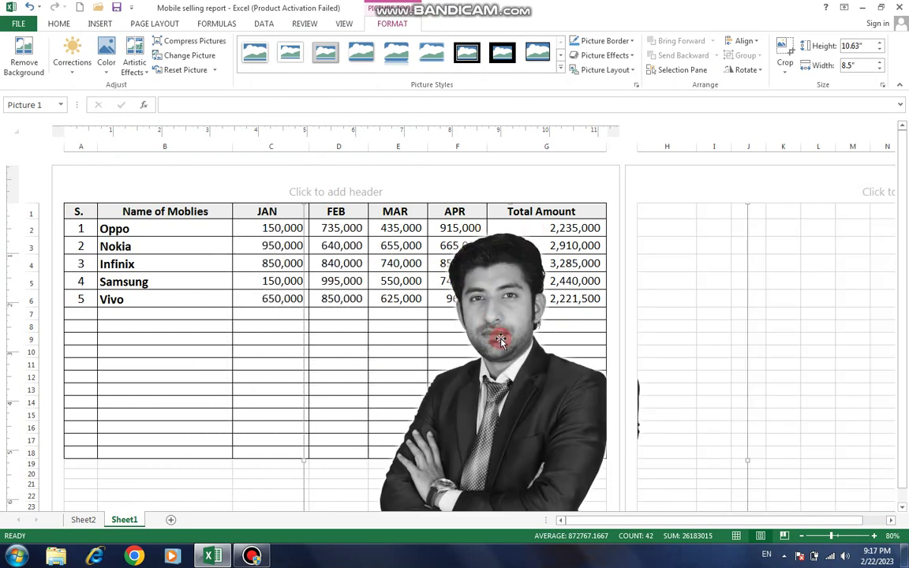
{"action": "key", "text": "Delete"}
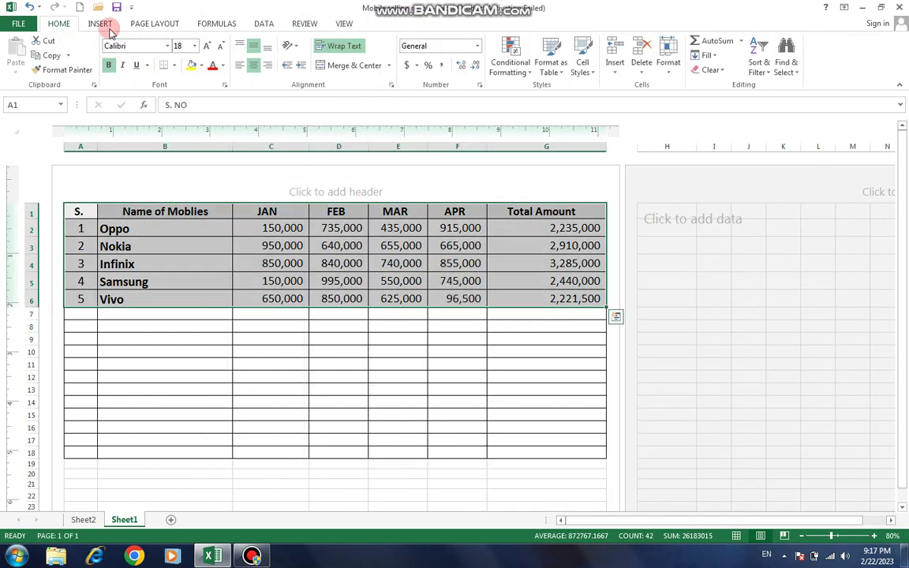
- Insert an Alternating Hexagons SmartArt graphic, placed below the sales data, and delete it again
{"action": "left_click", "coordinate": [100, 24]}
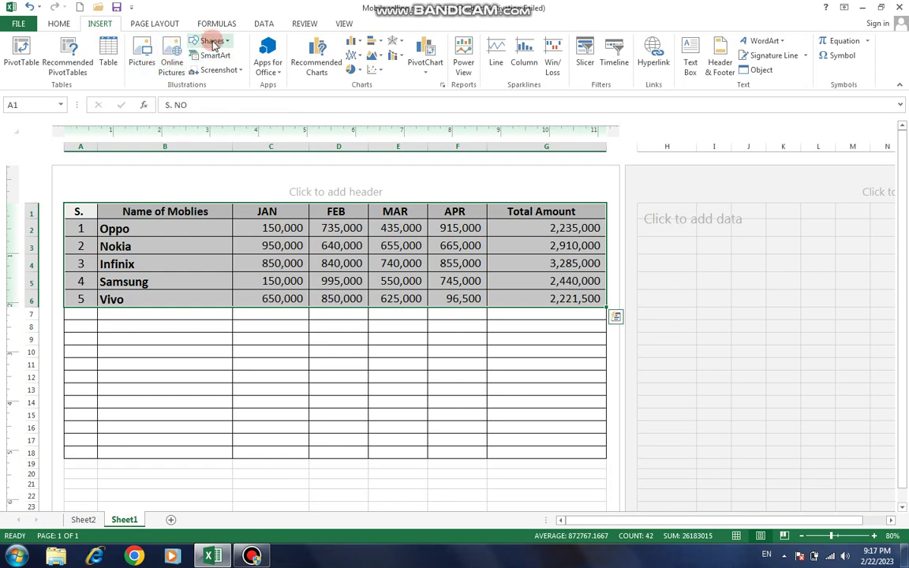
{"action": "left_click", "coordinate": [213, 41]}
{"action": "left_click", "coordinate": [235, 41]}
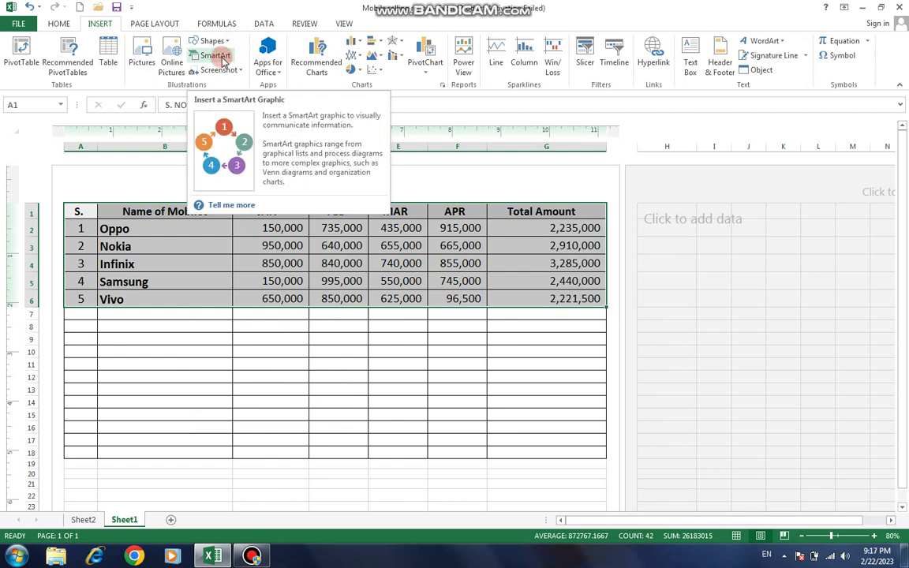
{"action": "left_click", "coordinate": [221, 60]}
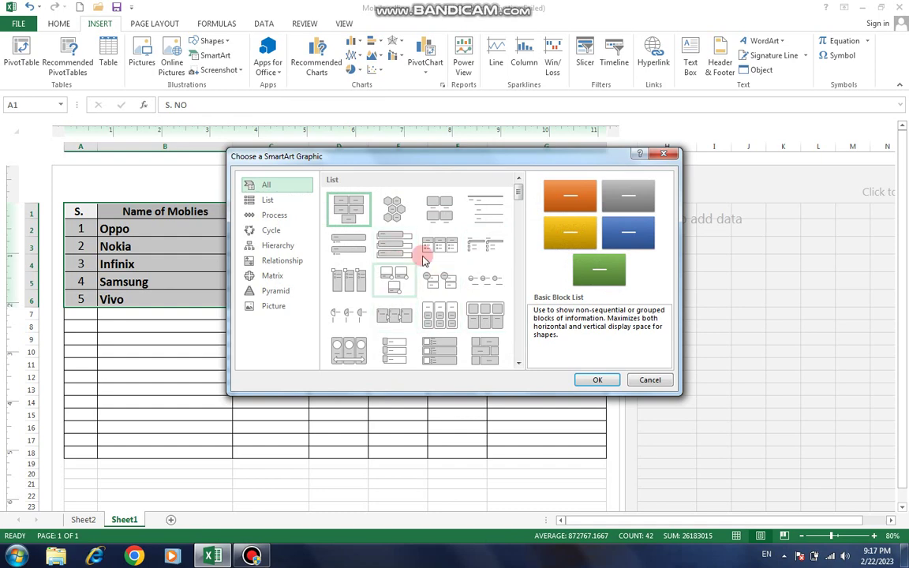
{"action": "left_click", "coordinate": [392, 200]}
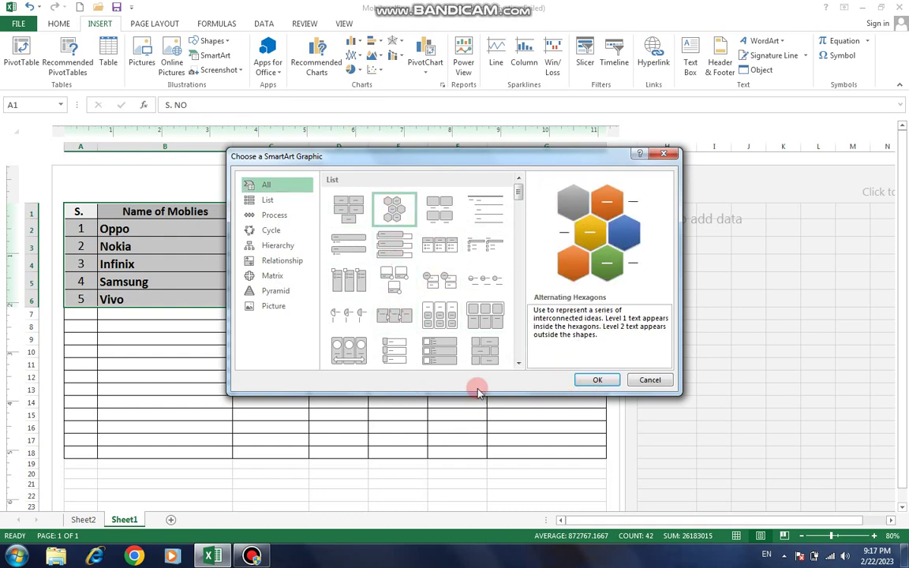
{"action": "left_click", "coordinate": [587, 379]}
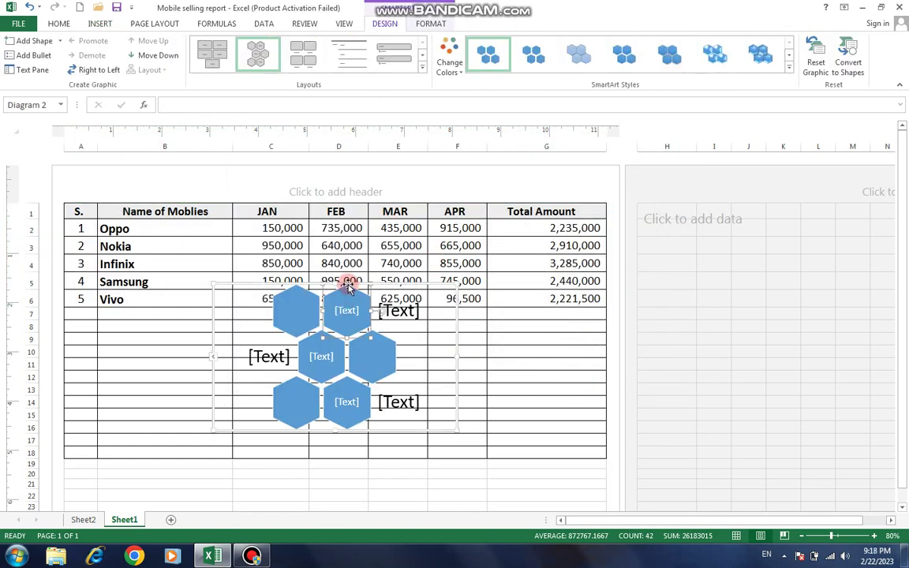
{"action": "left_click_drag", "start_coordinate": [350, 289], "coordinate": [191, 324]}
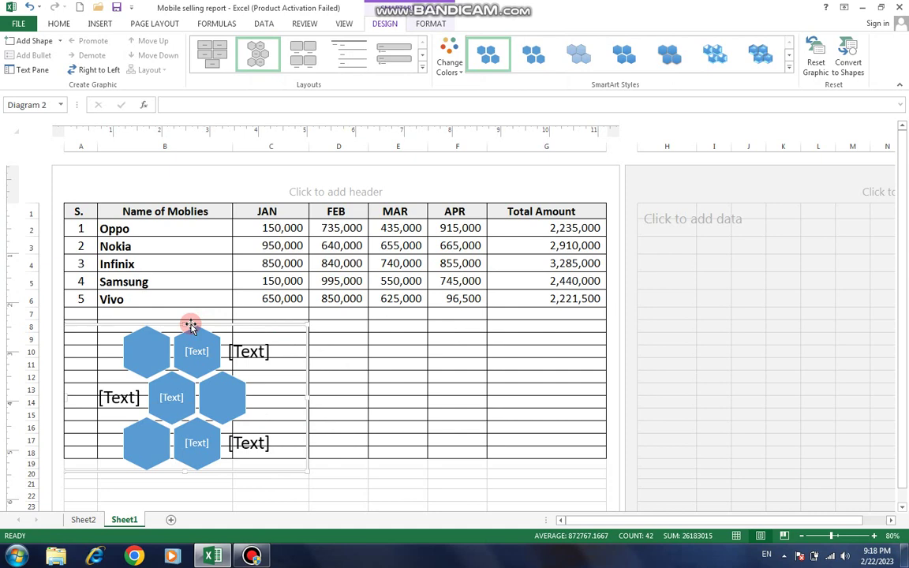
{"action": "key", "text": "Delete"}
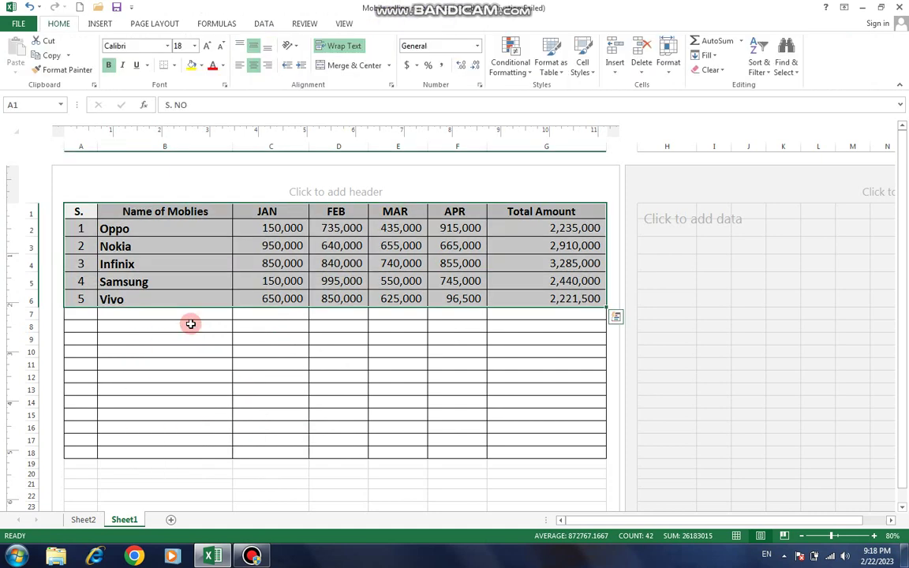
- Insert a screen clipping of the rock in the desktop wallpaper, about 4.1 by 6.4 inches, and restore the workbook window
{"action": "left_click", "coordinate": [100, 24]}
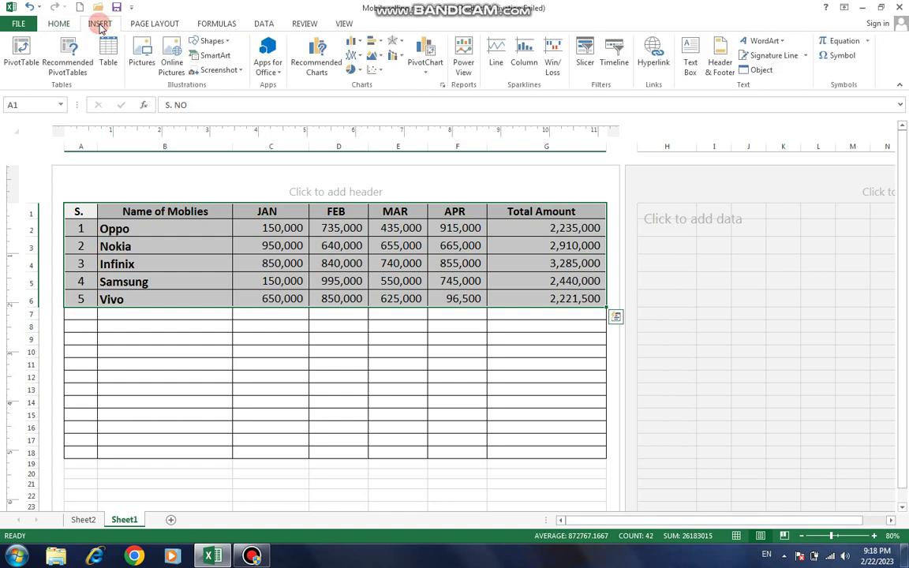
{"action": "left_click", "coordinate": [242, 71]}
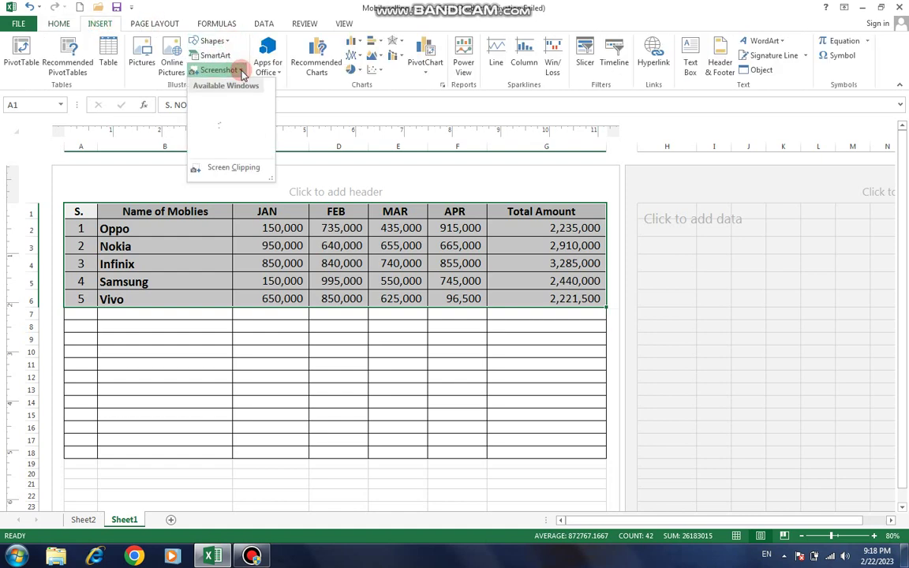
{"action": "left_click", "coordinate": [232, 175]}
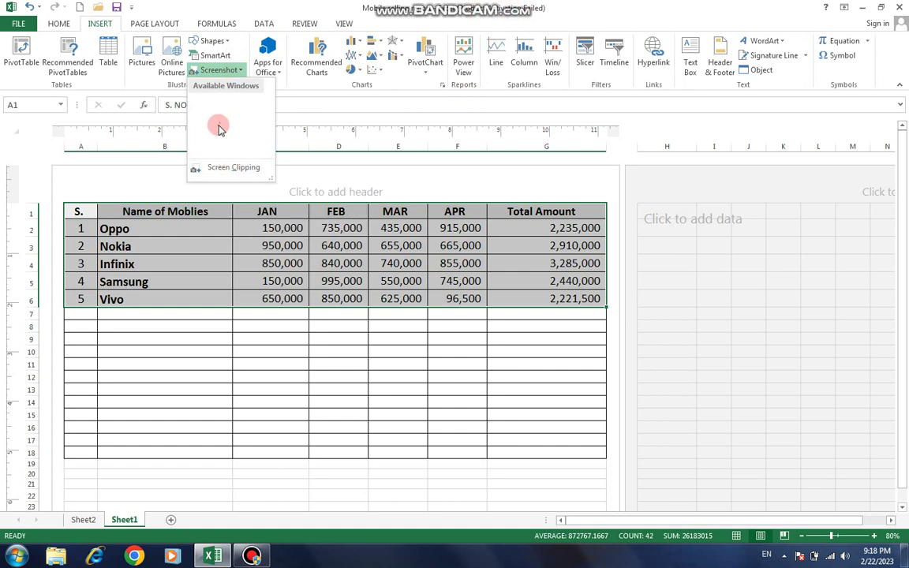
{"action": "left_click", "coordinate": [233, 172]}
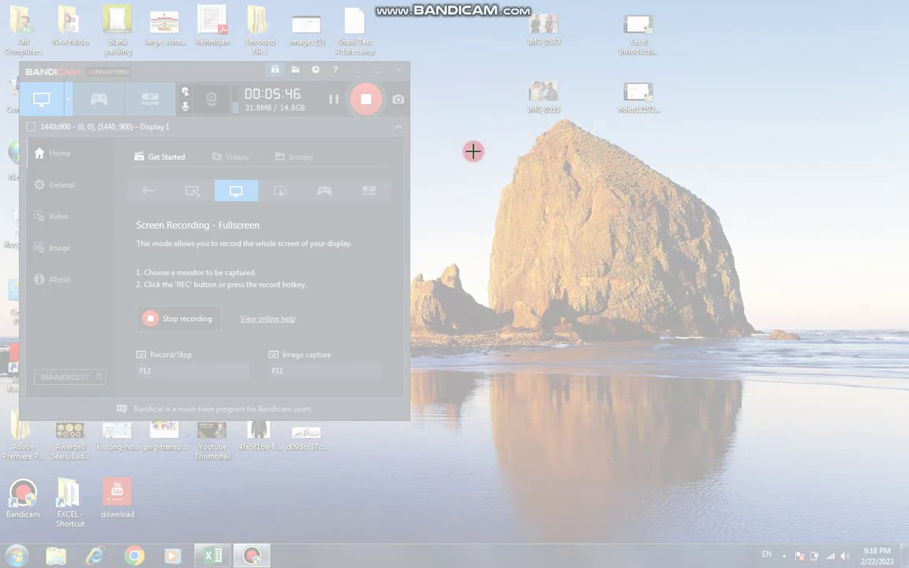
{"action": "left_click_drag", "start_coordinate": [461, 139], "coordinate": [845, 386]}
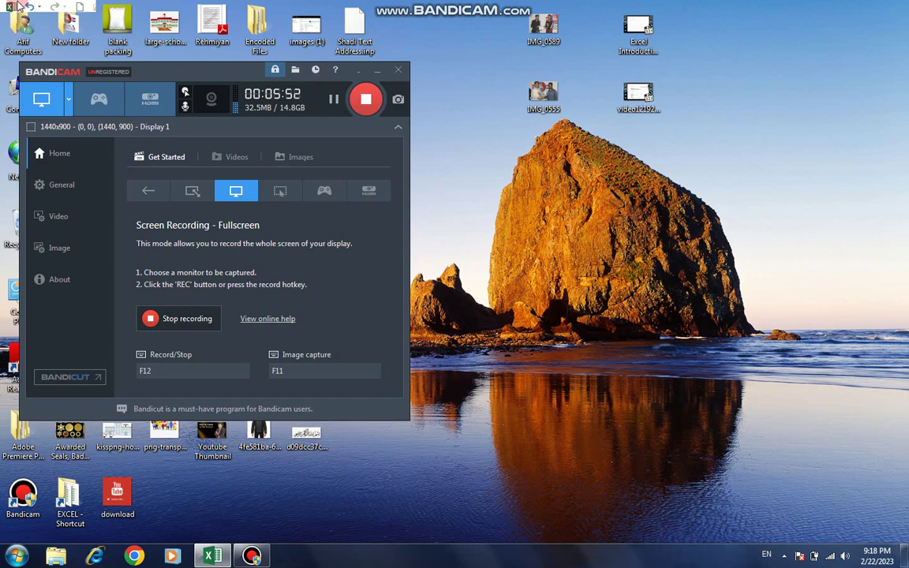
{"action": "right_click", "coordinate": [11, 7]}
{"action": "left_click", "coordinate": [29, 11]}
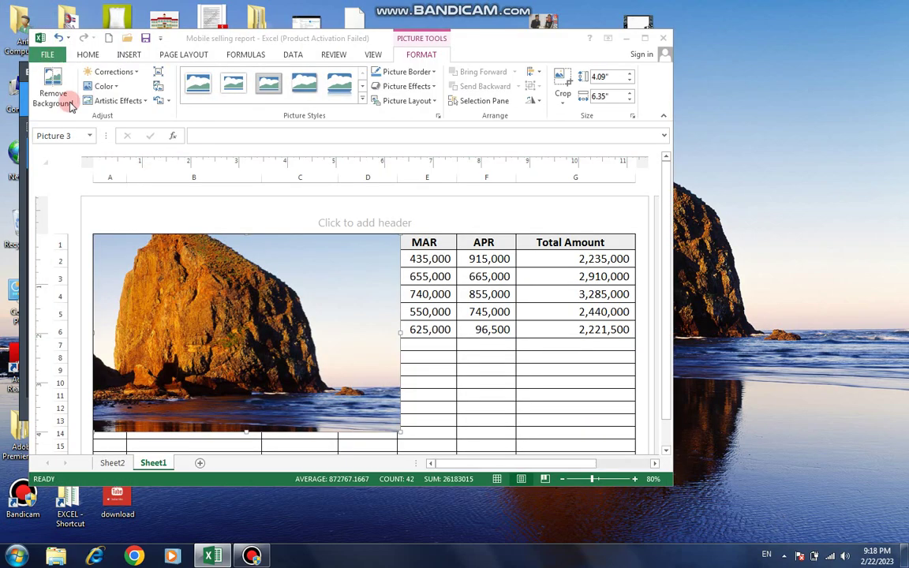
- Delete the wallpaper clipping from Sheet1 and maximize the workbook window
{"action": "left_click_drag", "start_coordinate": [237, 287], "coordinate": [269, 314]}
{"action": "key", "text": "Delete"}
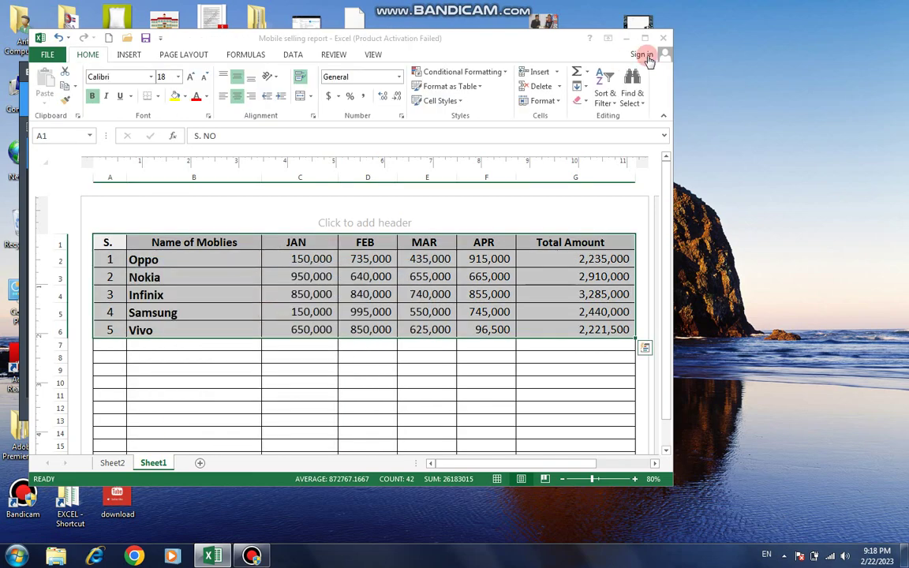
{"action": "left_click", "coordinate": [641, 39]}
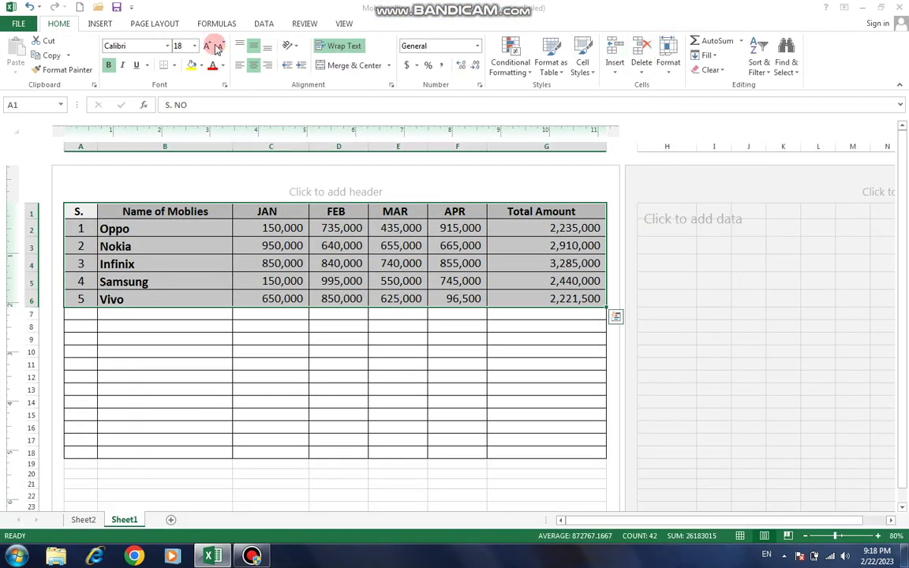
- Insert a 2-D clustered column chart of the sales range A1:G6 on Sheet1
{"action": "left_click", "coordinate": [102, 25]}
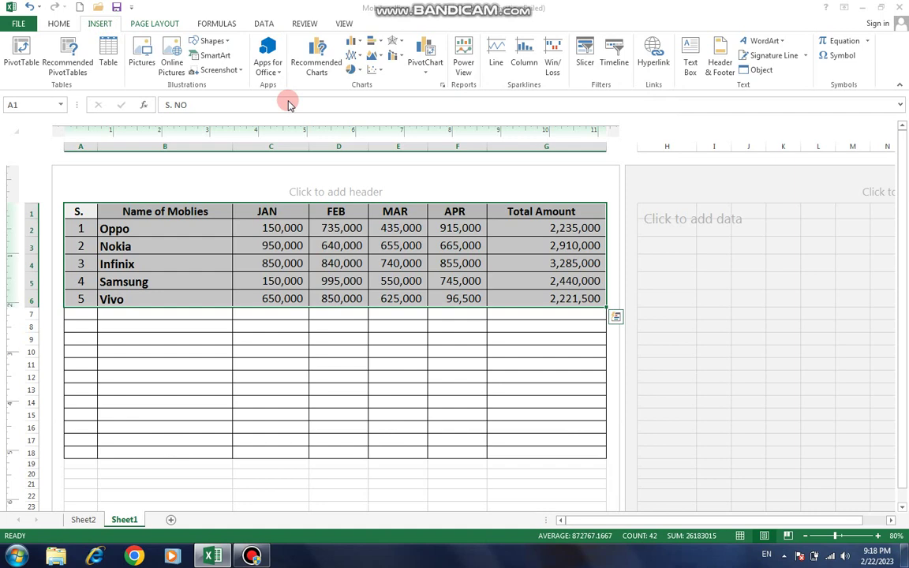
{"action": "left_click", "coordinate": [266, 66]}
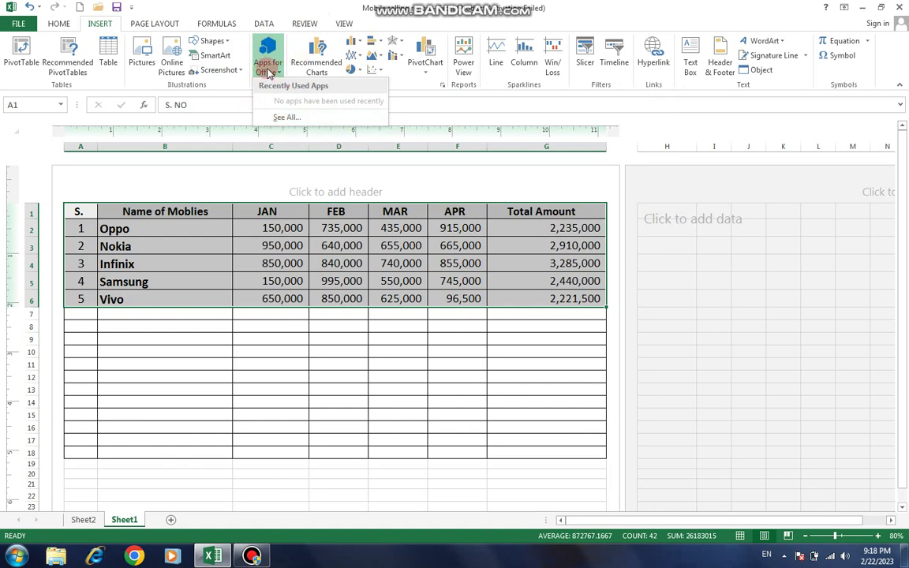
{"action": "left_click", "coordinate": [295, 6]}
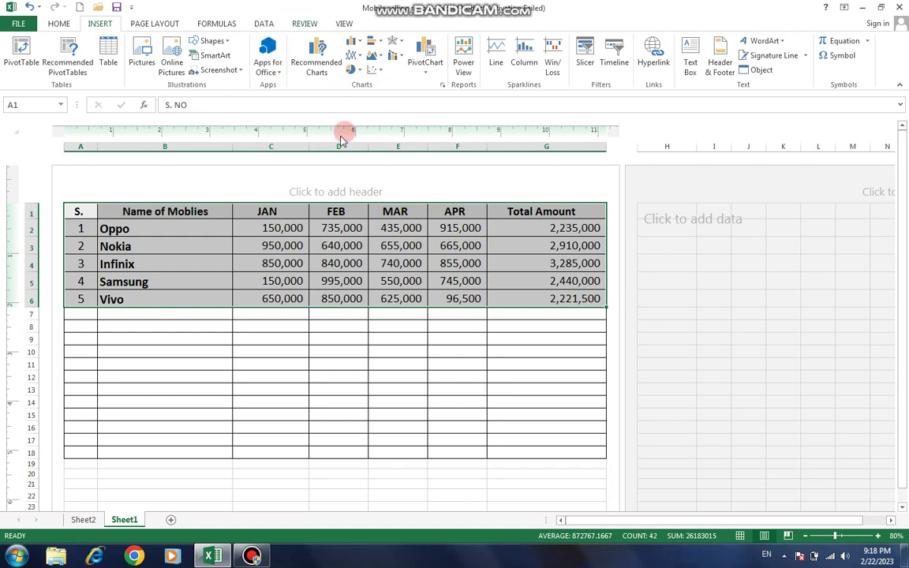
{"action": "left_click", "coordinate": [354, 46]}
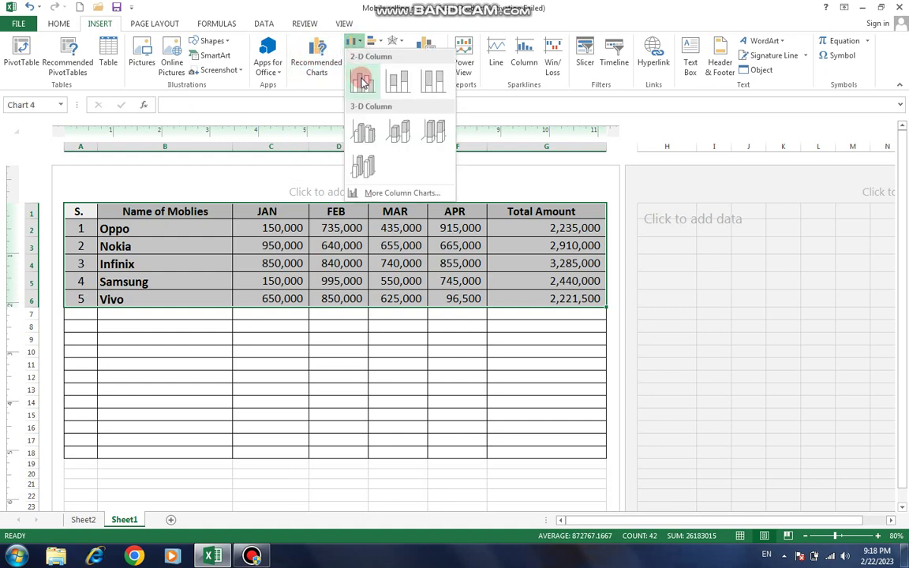
{"action": "left_click", "coordinate": [361, 77]}
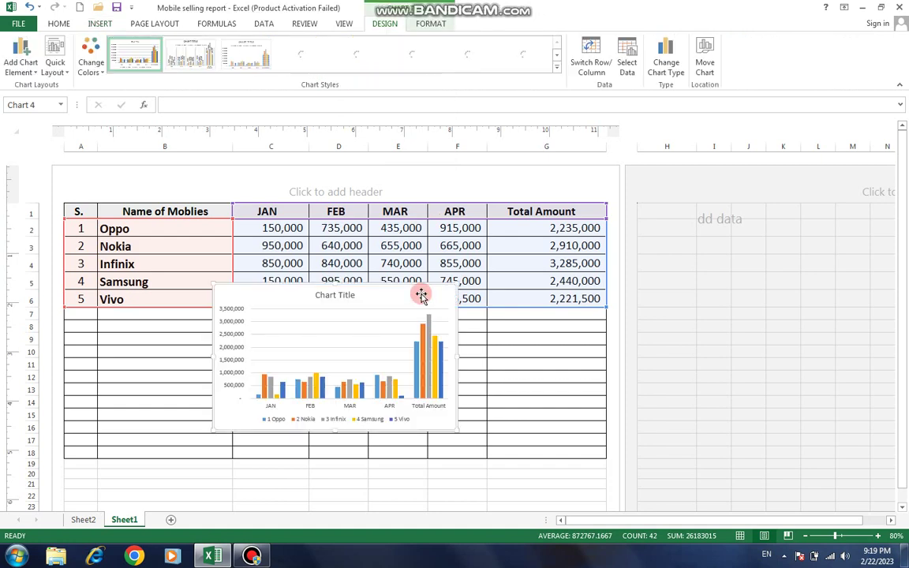
- Move the column chart below the sales data to start at row 8 and enlarge it across columns A to G, to about row 21
{"action": "left_click_drag", "start_coordinate": [416, 286], "coordinate": [259, 319]}
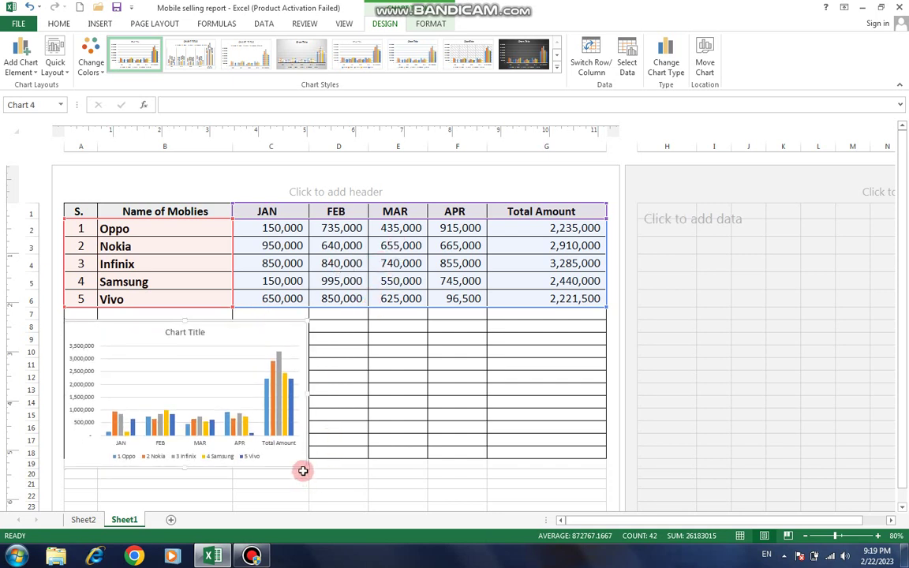
{"action": "left_click_drag", "start_coordinate": [305, 468], "coordinate": [607, 492]}
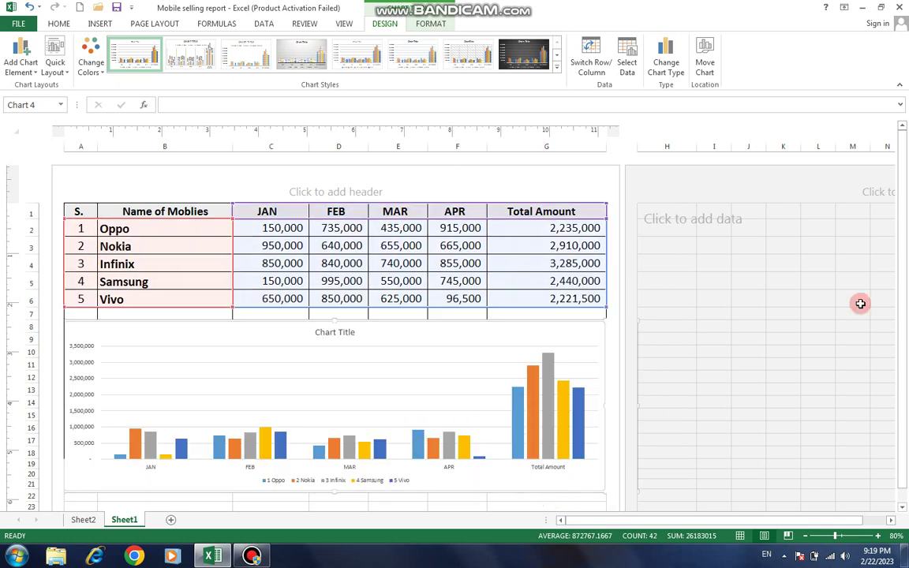
{"action": "left_click_drag", "start_coordinate": [904, 292], "coordinate": [876, 410]}
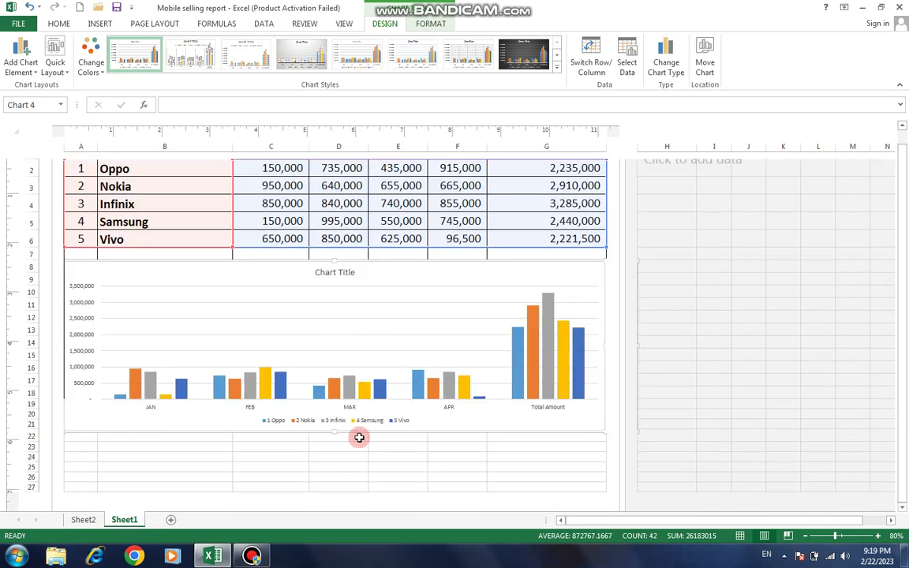
- Extend the column chart down to row 27 and exclude the Total Amount category from its data source
{"action": "left_click_drag", "start_coordinate": [334, 433], "coordinate": [329, 490]}
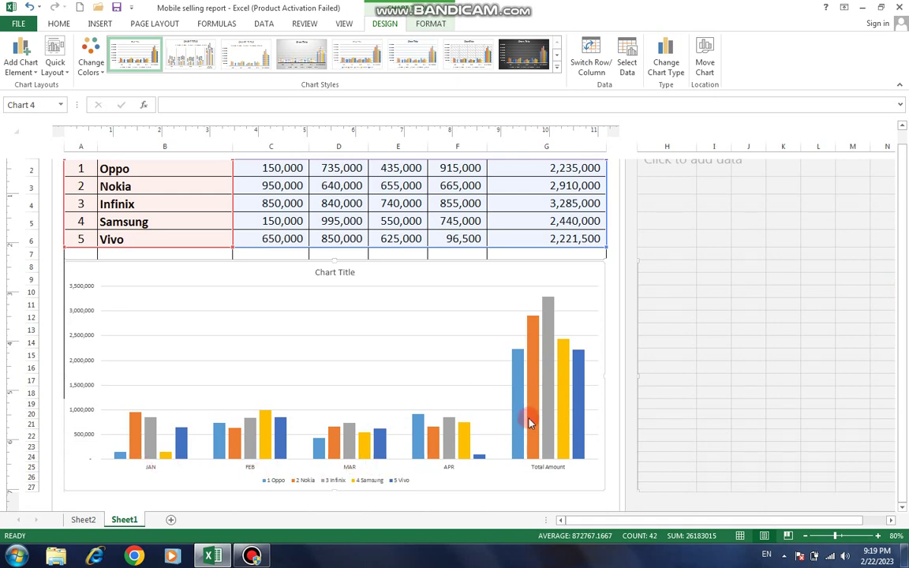
{"action": "right_click", "coordinate": [442, 385]}
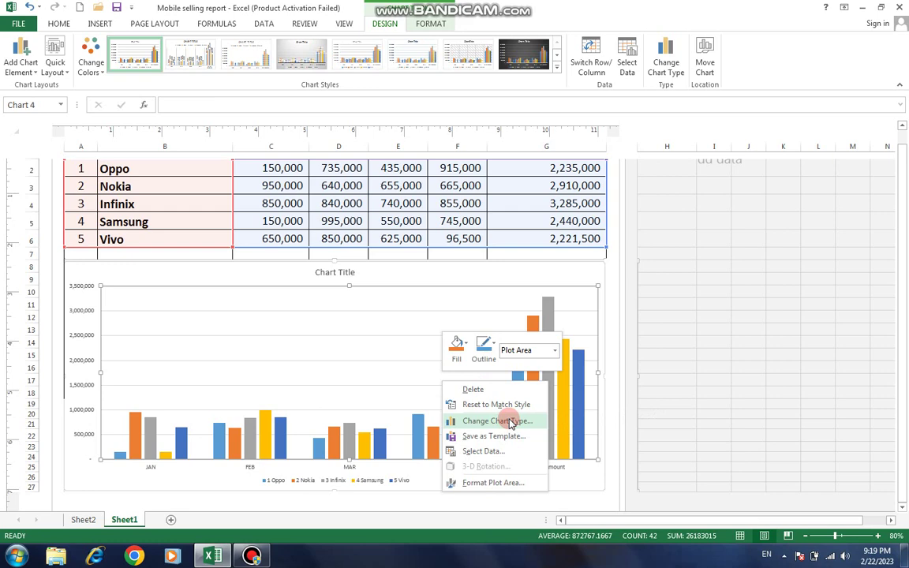
{"action": "left_click", "coordinate": [483, 452]}
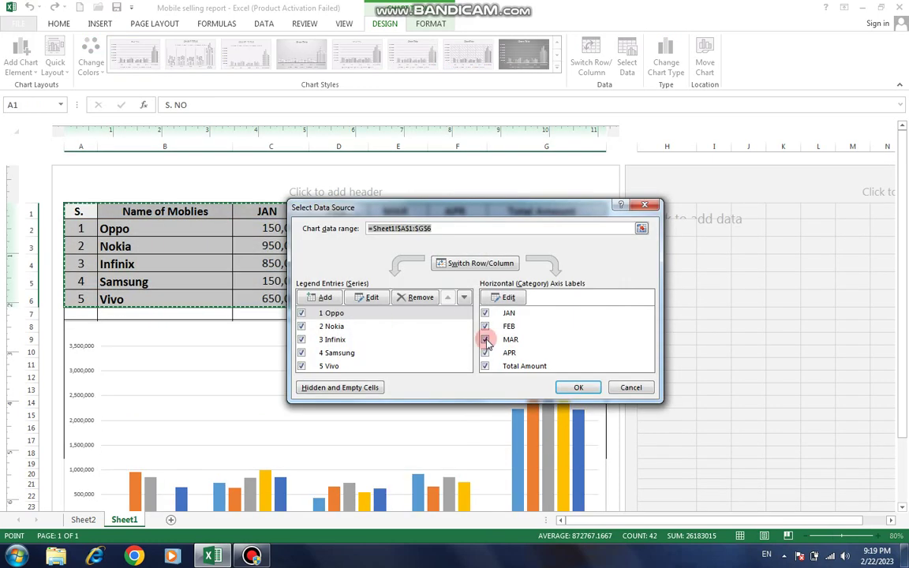
{"action": "left_click", "coordinate": [485, 366]}
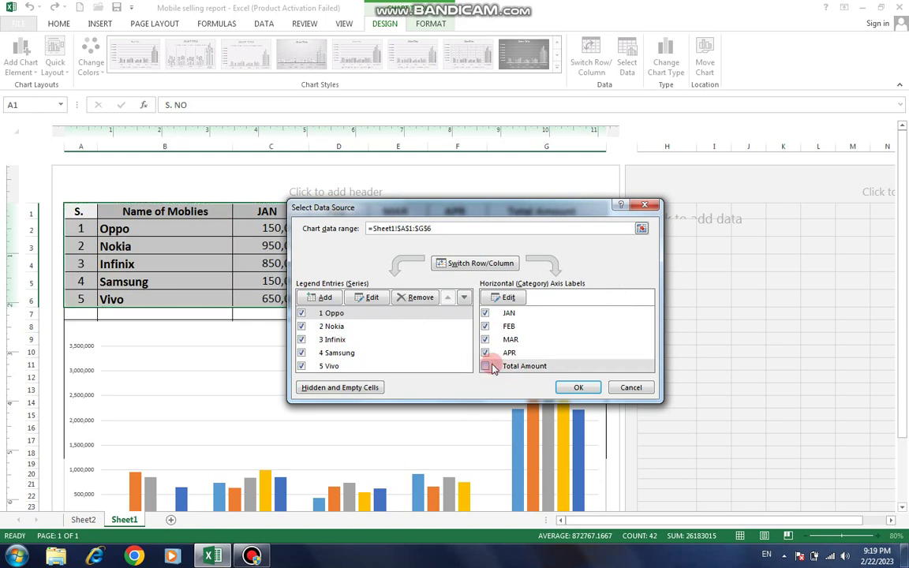
{"action": "left_click", "coordinate": [577, 387]}
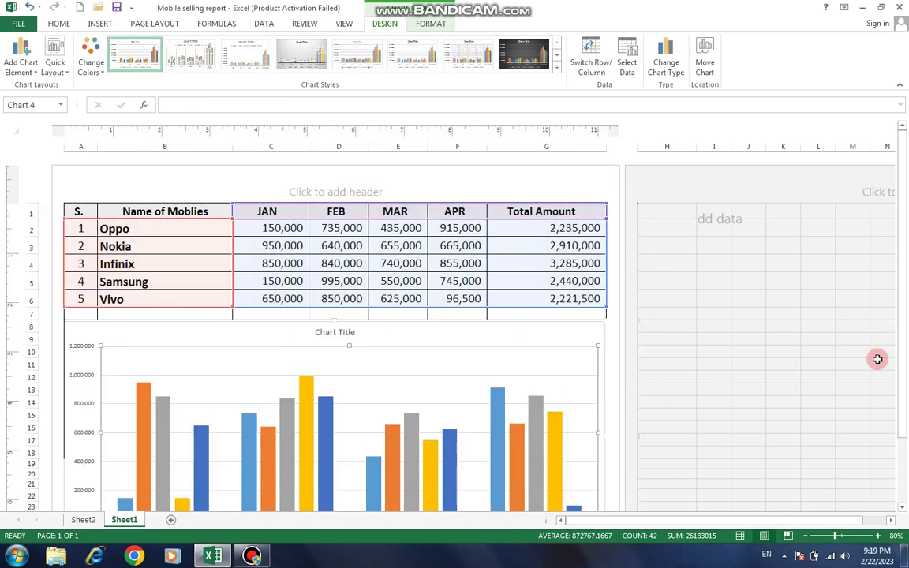
{"action": "scroll", "coordinate": [900, 339], "scroll_direction": "down", "scroll_amount": 2}
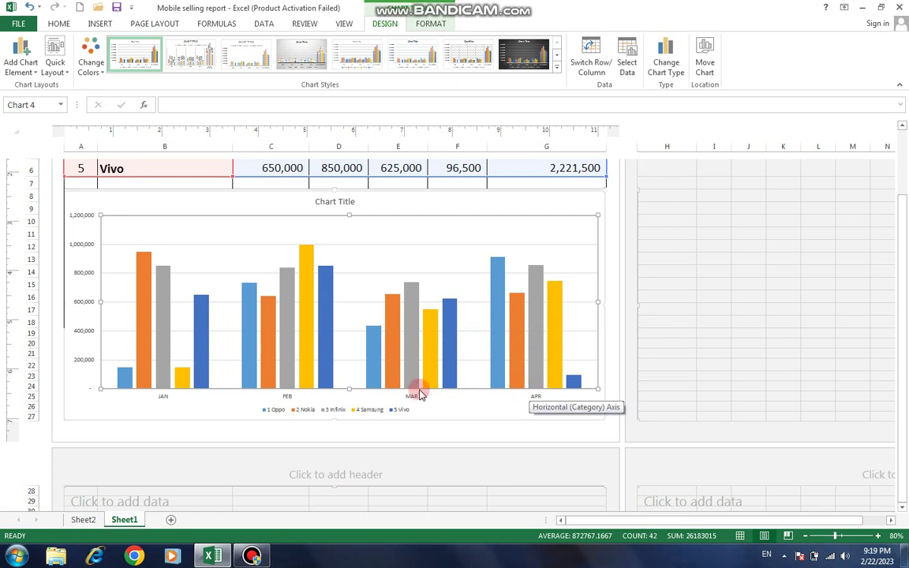
- Increase the font size of the chart's legend to 16
{"action": "left_click", "coordinate": [368, 412]}
{"action": "left_click", "coordinate": [56, 24]}
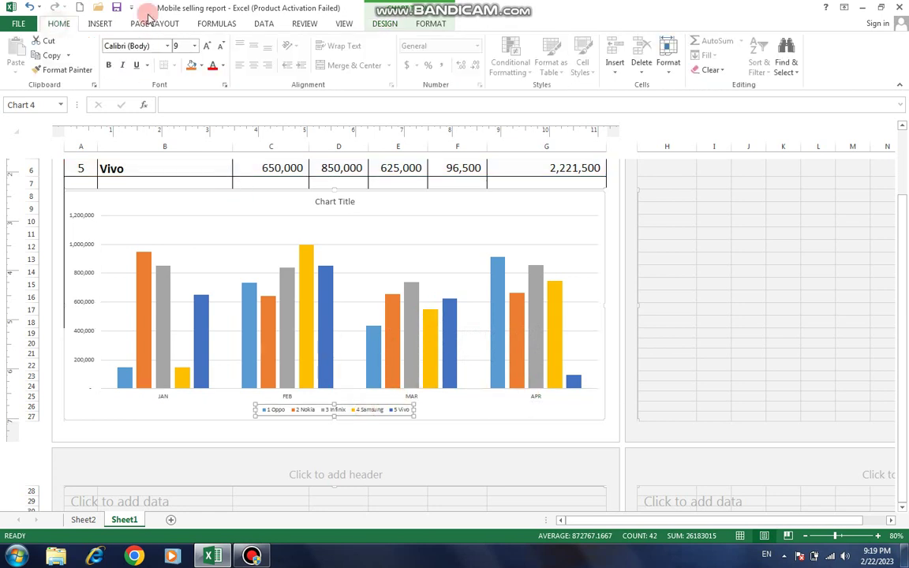
{"action": "left_click", "coordinate": [206, 46]}
{"action": "left_click", "coordinate": [206, 45]}
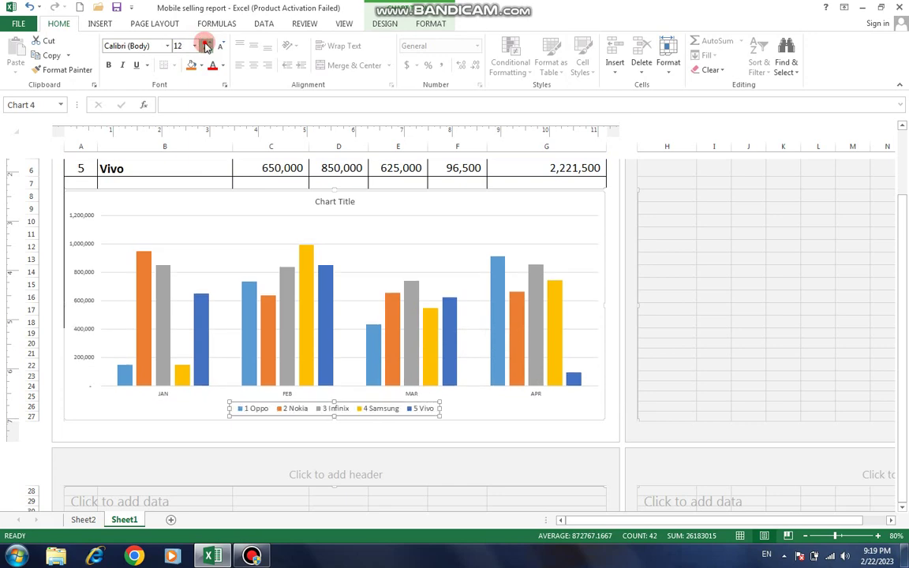
{"action": "left_click", "coordinate": [205, 45]}
{"action": "left_click", "coordinate": [205, 46]}
{"action": "left_click", "coordinate": [206, 46]}
{"action": "left_click", "coordinate": [497, 230]}
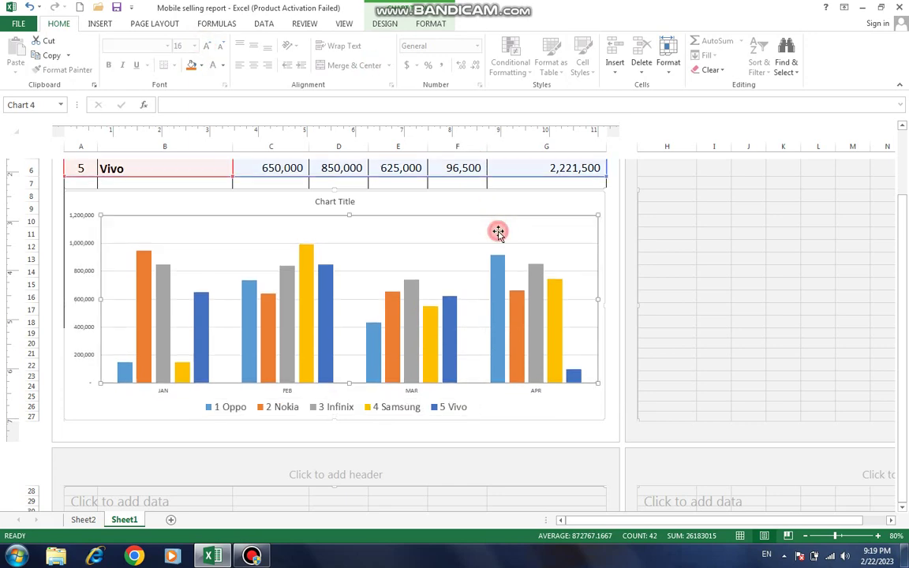
{"action": "left_click", "coordinate": [863, 7]}
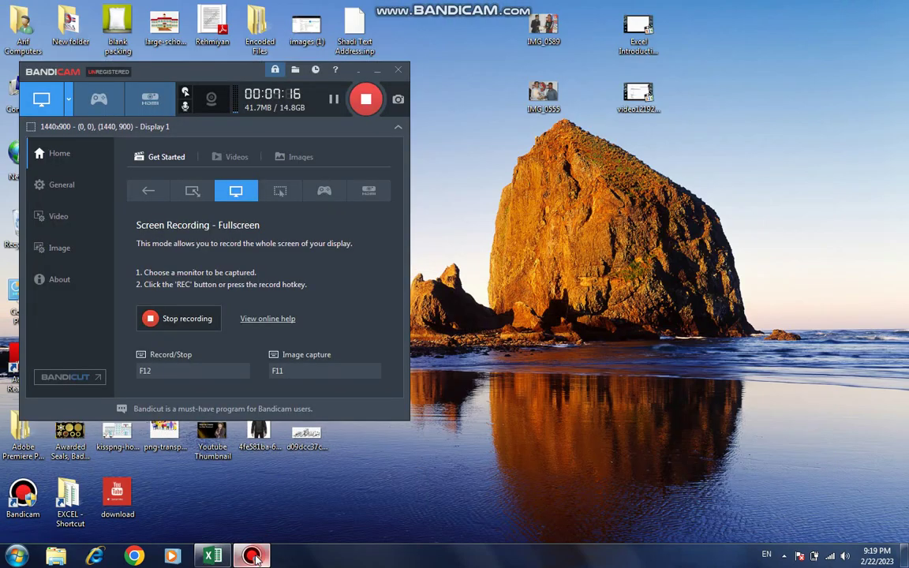
{"action": "left_click", "coordinate": [252, 557]}
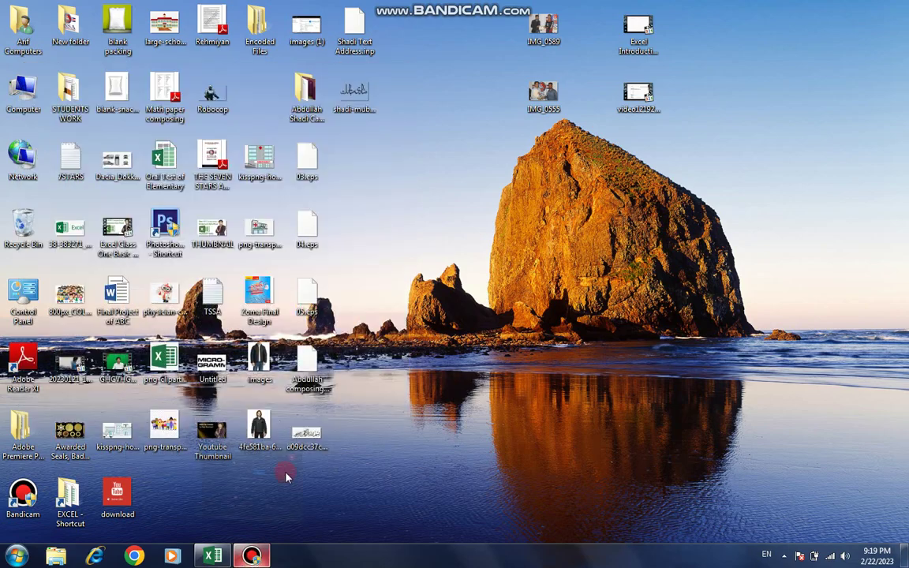
{"action": "left_click", "coordinate": [210, 557]}
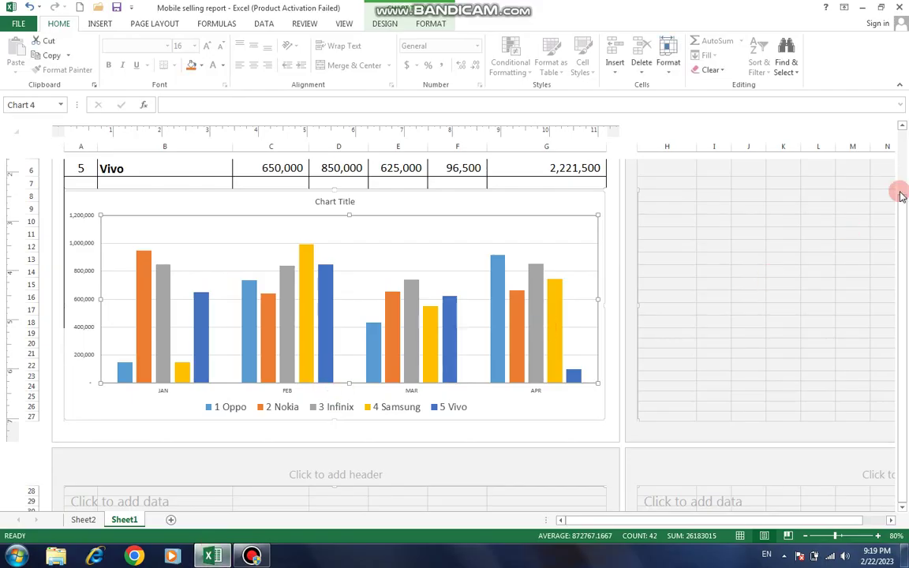
- Check the print preview of Sheet1 with the sales table and chart, and return to the sheet
{"action": "left_click_drag", "start_coordinate": [902, 195], "coordinate": [904, 87]}
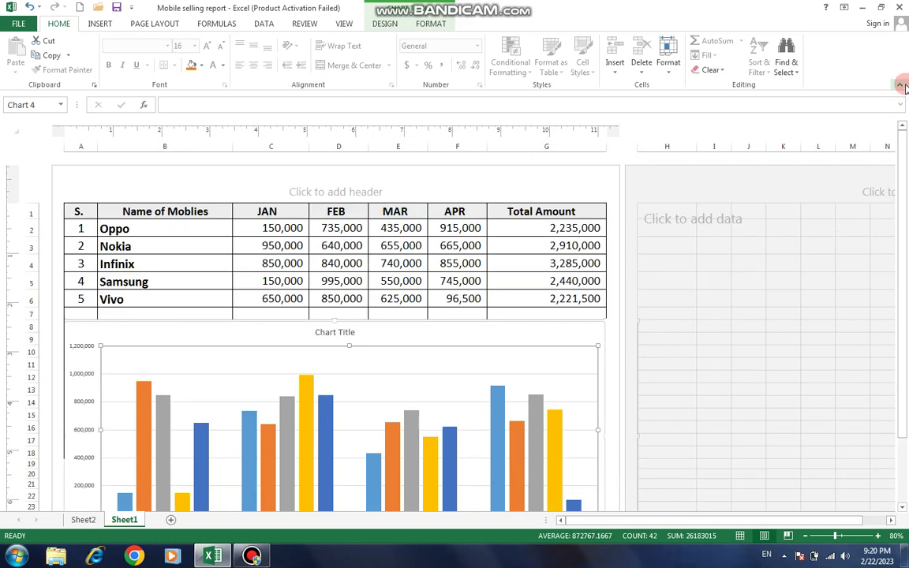
{"action": "left_click", "coordinate": [394, 323]}
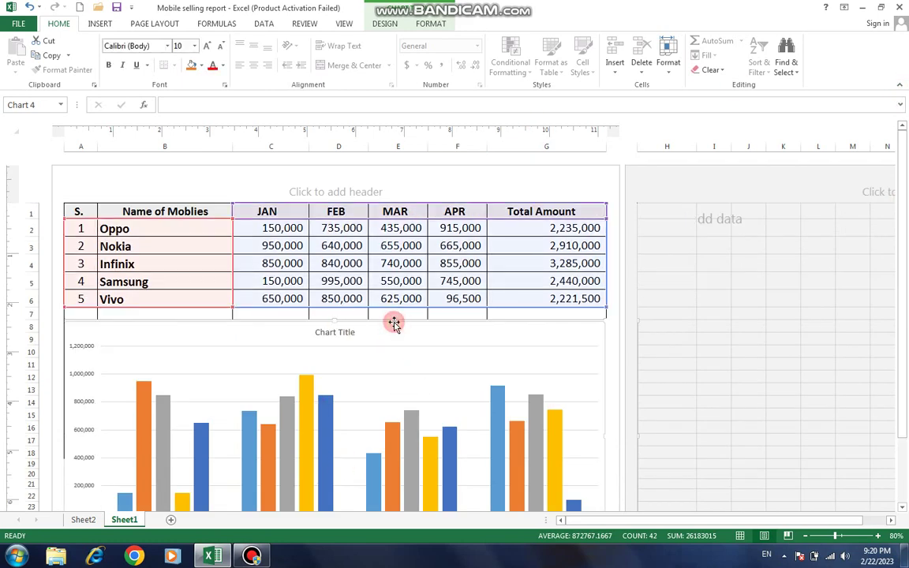
{"action": "key", "text": "space"}
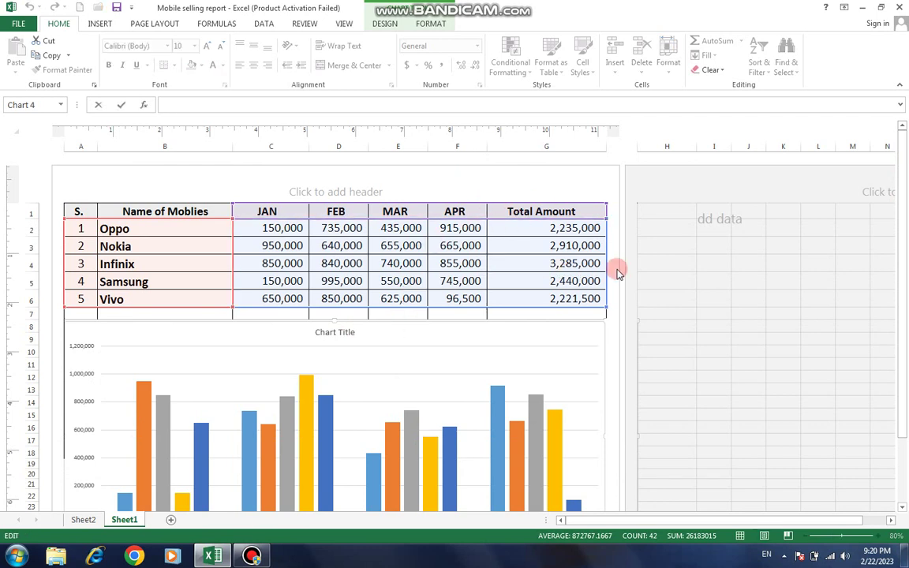
{"action": "left_click", "coordinate": [449, 261]}
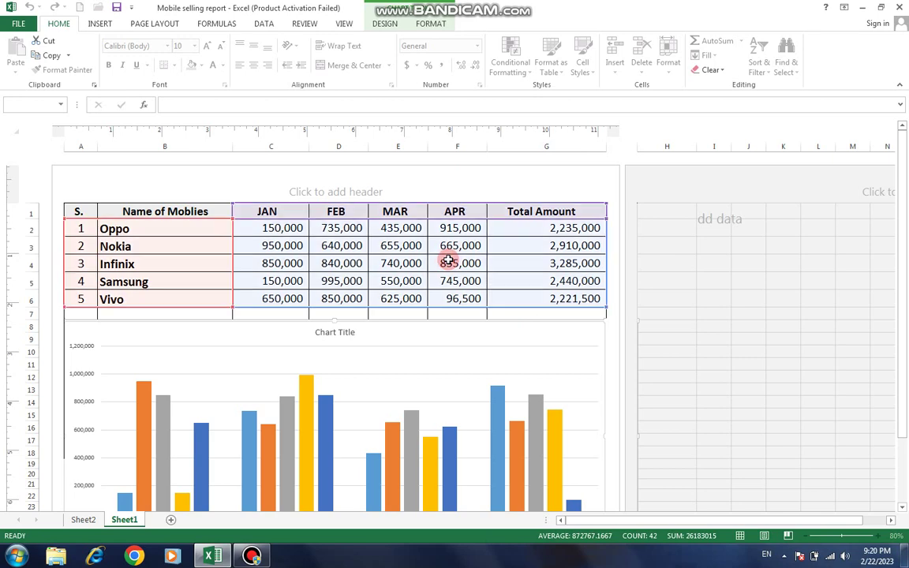
{"action": "left_click", "coordinate": [492, 311]}
{"action": "key", "text": "ctrl+p"}
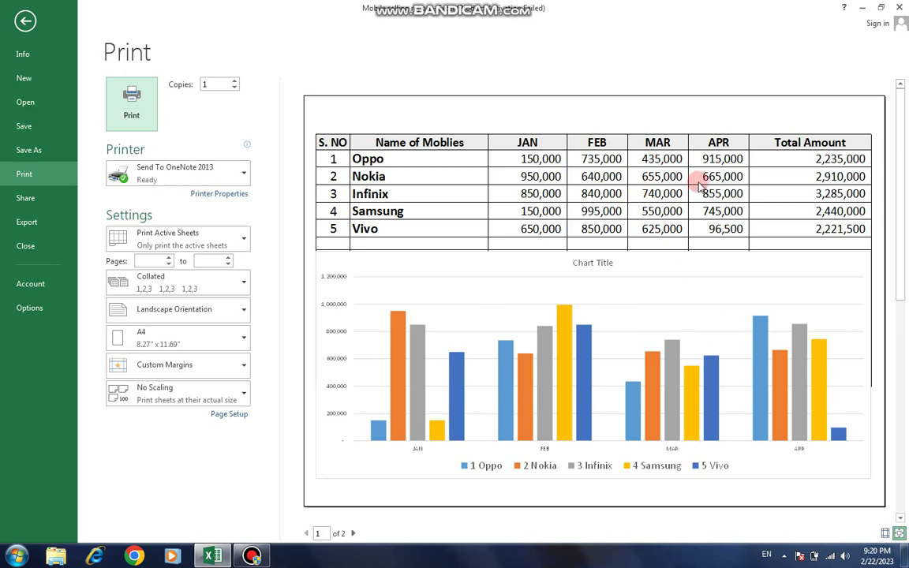
{"action": "key", "text": "Escape"}
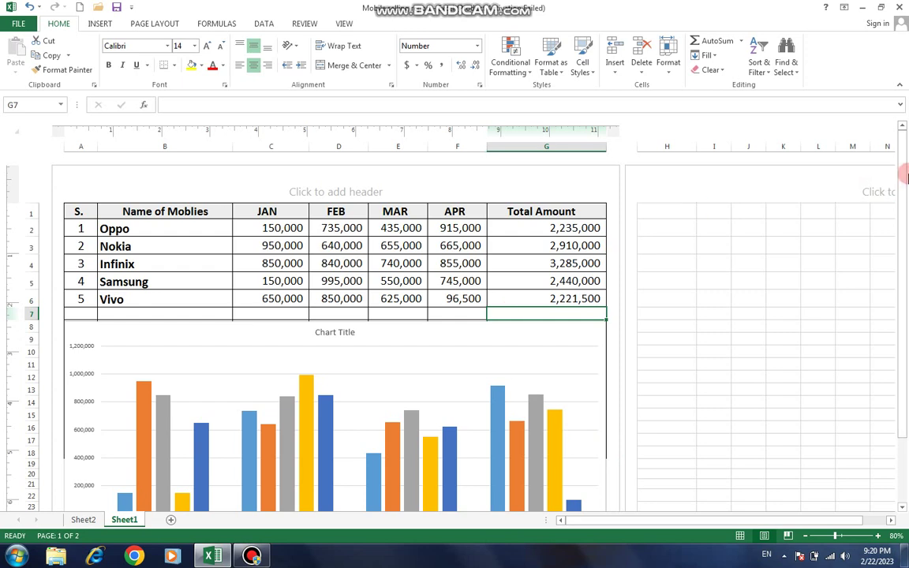
- Delete the column chart from Sheet1
{"action": "left_click", "coordinate": [436, 337]}
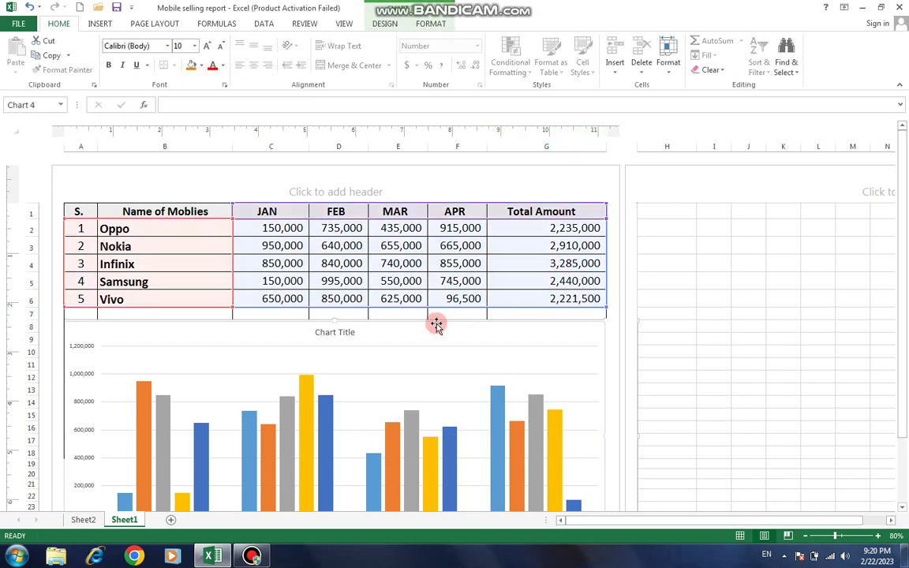
{"action": "key", "text": "Delete"}
{"action": "left_click", "coordinate": [244, 45]}
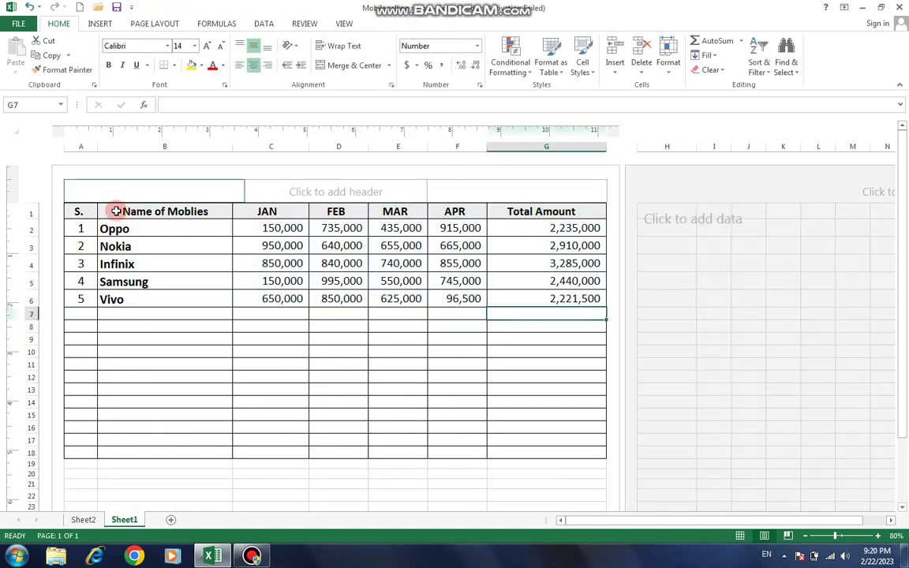
- Select the sales range B1:G6 and preview the recommended charts through to Clustered Bar without inserting one
{"action": "left_click_drag", "start_coordinate": [114, 210], "coordinate": [589, 294]}
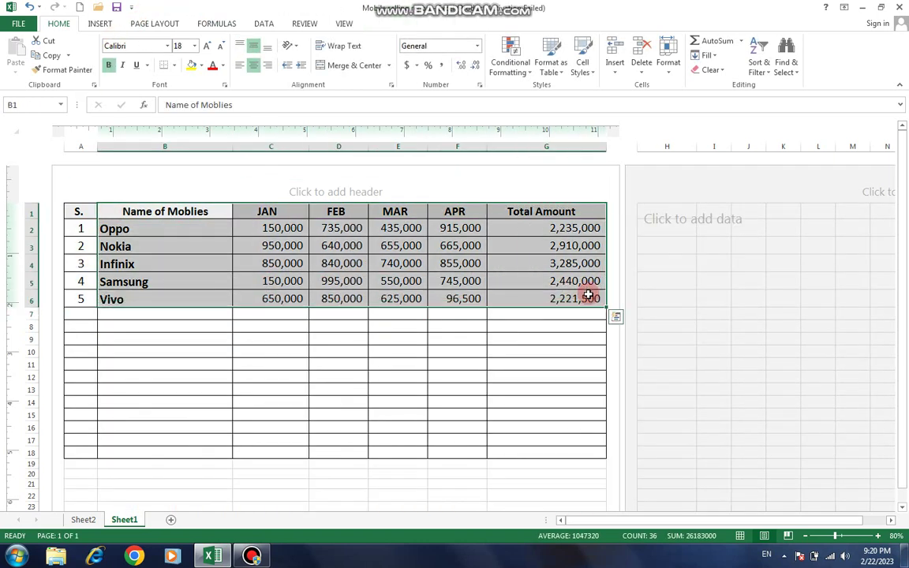
{"action": "left_click", "coordinate": [100, 23]}
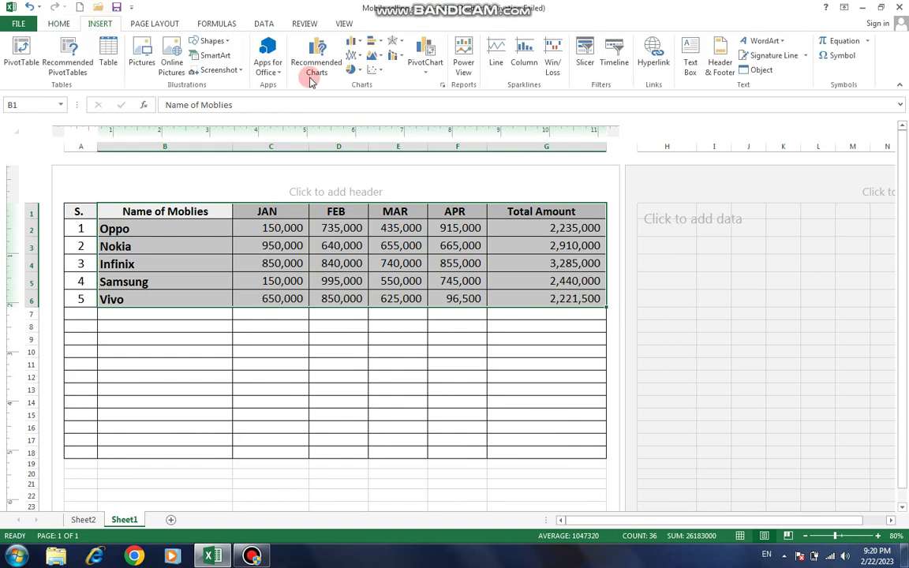
{"action": "left_click", "coordinate": [319, 63]}
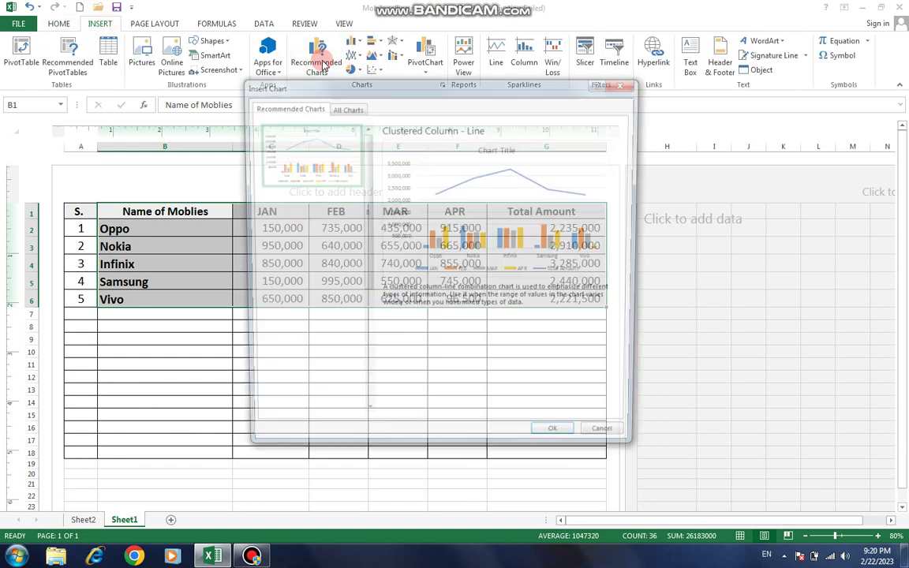
{"action": "left_click", "coordinate": [310, 196]}
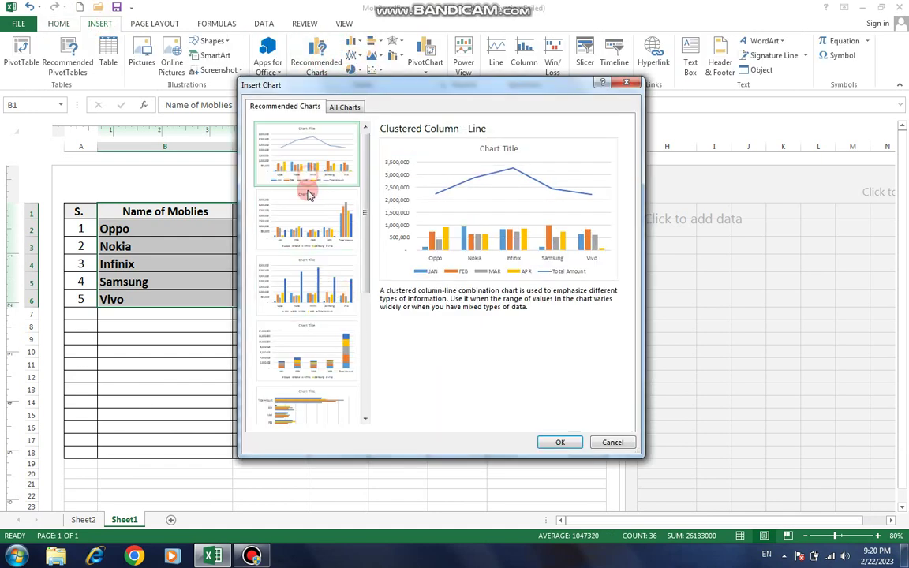
{"action": "left_click", "coordinate": [306, 288]}
{"action": "left_click", "coordinate": [310, 353]}
{"action": "left_click", "coordinate": [305, 398]}
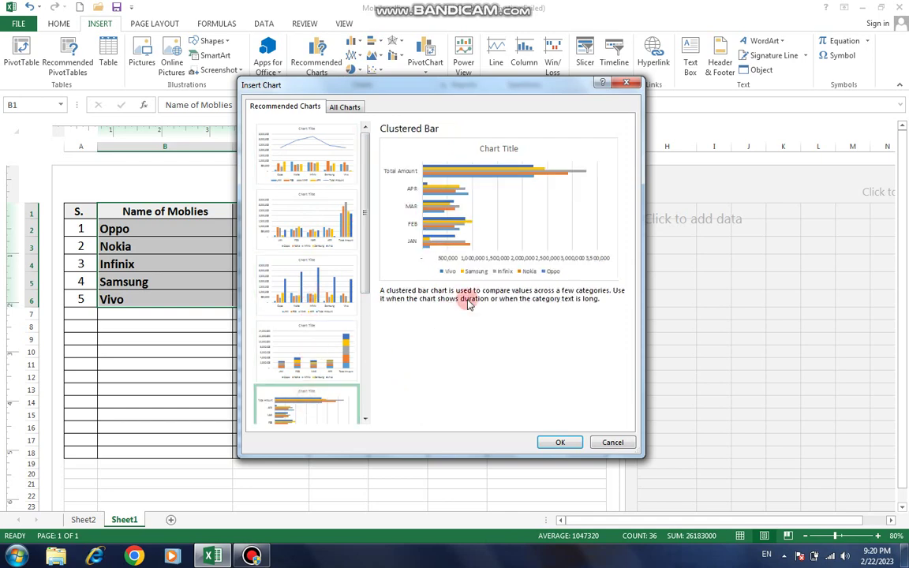
{"action": "left_click", "coordinate": [614, 443]}
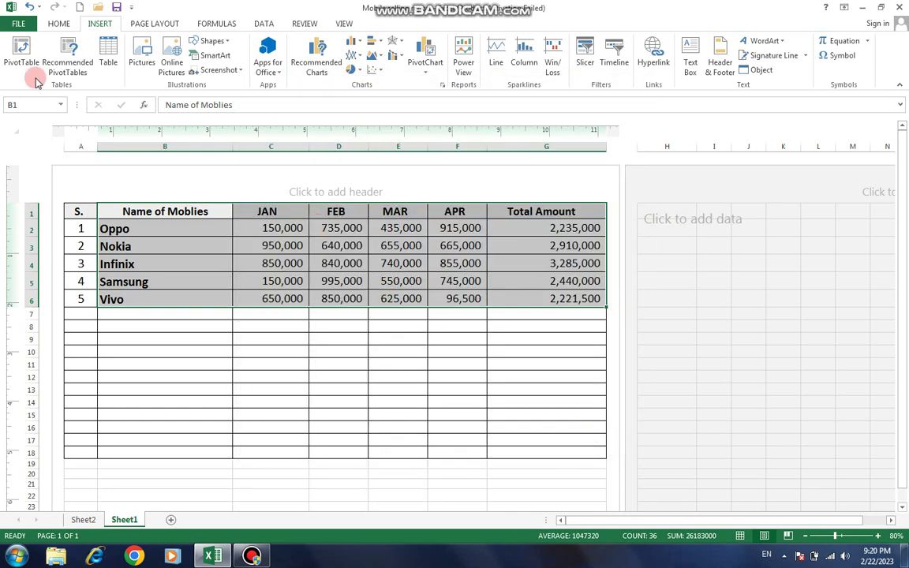
- Insert a PivotChart of the sales range Sheet1!$B$1:$G$6 on a new worksheet
{"action": "left_click", "coordinate": [331, 70]}
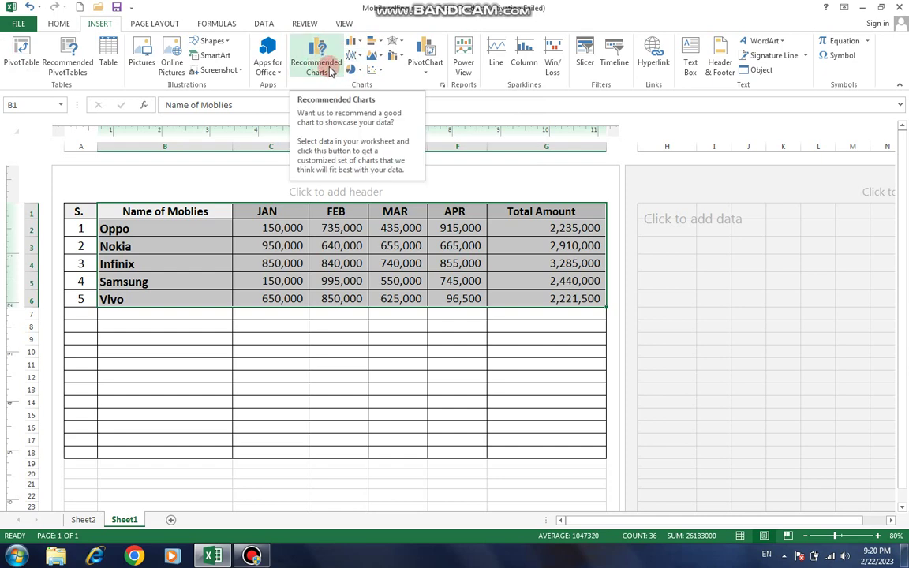
{"action": "left_click", "coordinate": [426, 74]}
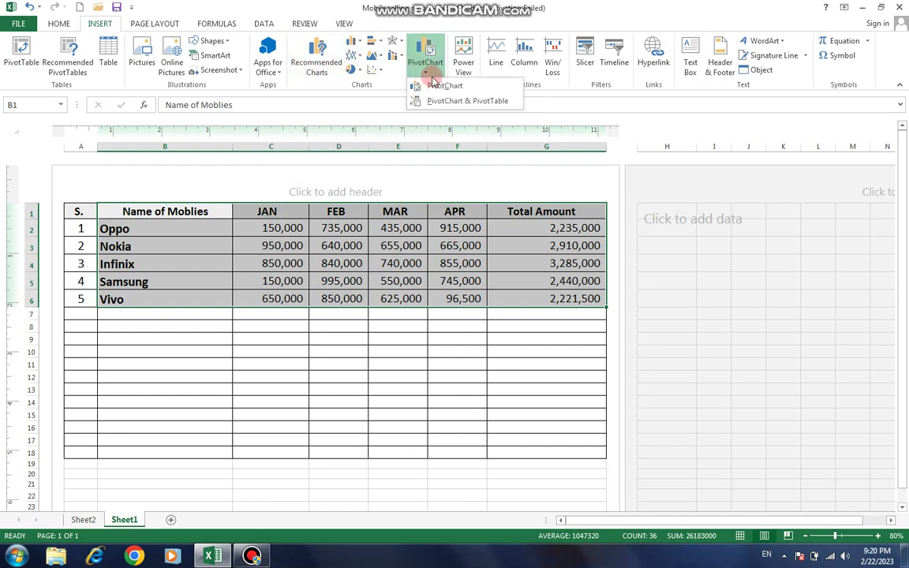
{"action": "left_click", "coordinate": [439, 84]}
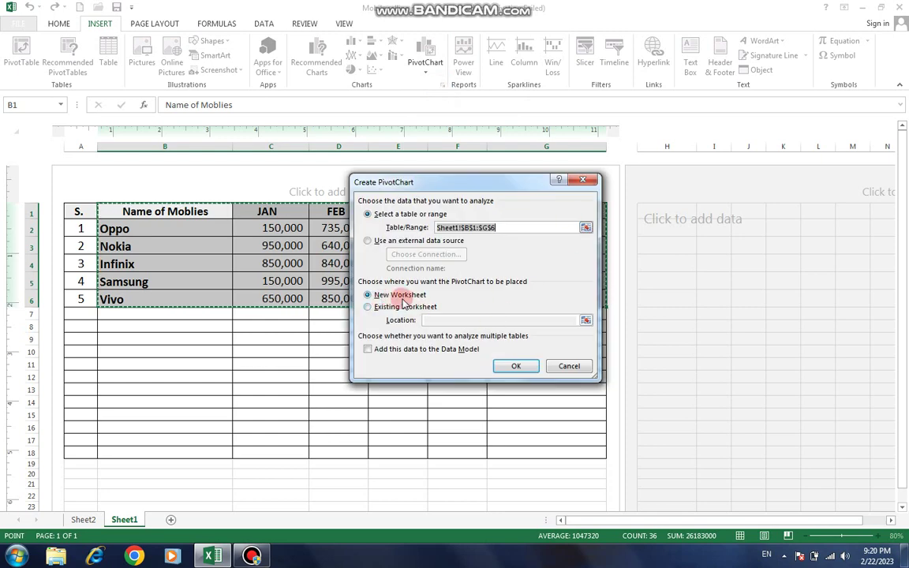
{"action": "left_click", "coordinate": [516, 366]}
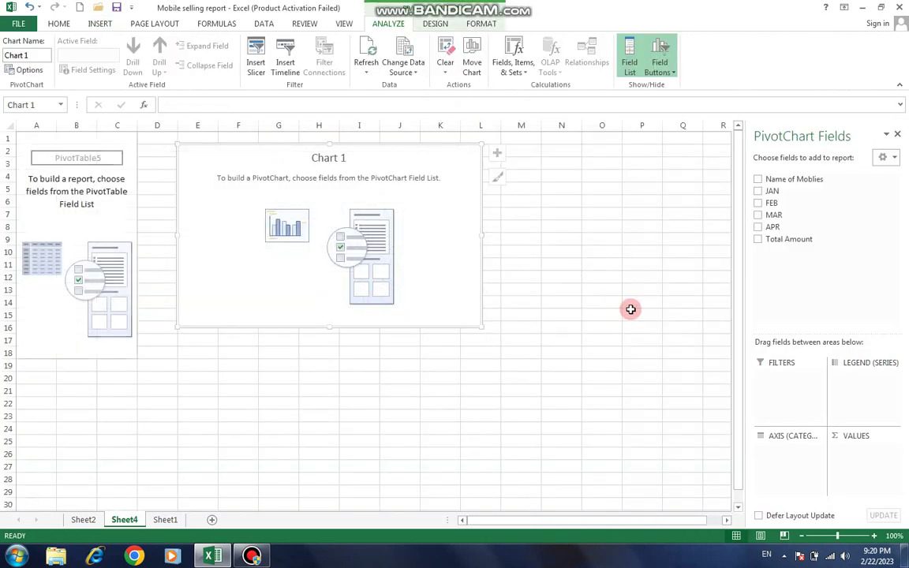
- Add the Name of Moblies, JAN, FEB and MAR fields to the PivotChart and move it below the PivotTable at row 8
{"action": "left_click", "coordinate": [759, 180]}
{"action": "left_click", "coordinate": [758, 191]}
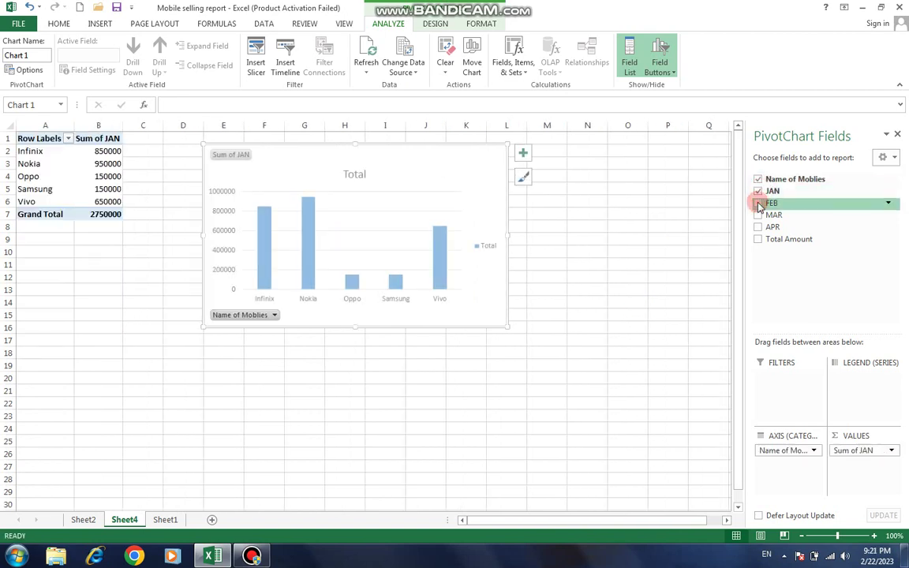
{"action": "left_click", "coordinate": [759, 203]}
{"action": "left_click", "coordinate": [759, 215]}
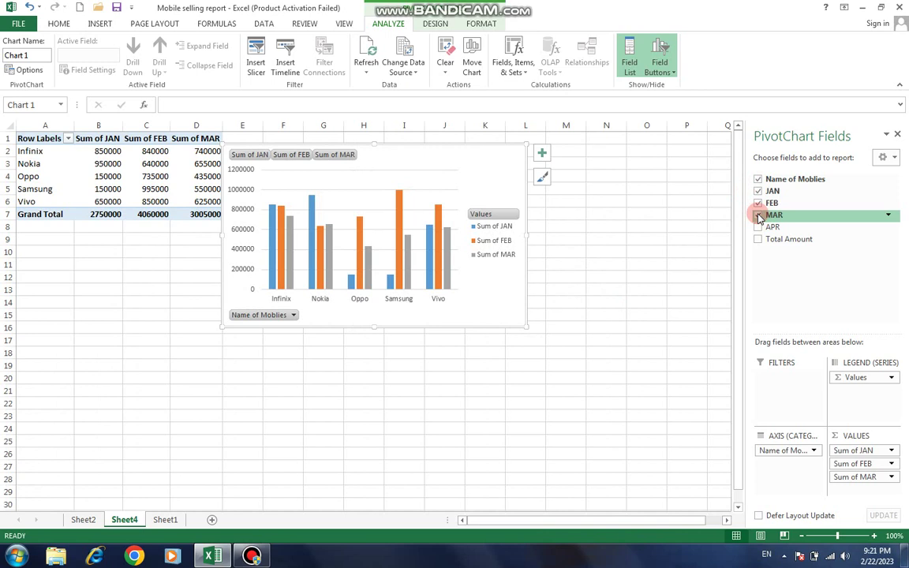
{"action": "mouse_move", "coordinate": [488, 154]}
{"action": "left_mouse_down"}
{"action": "mouse_move", "coordinate": [479, 149]}
{"action": "mouse_move", "coordinate": [255, 211]}
{"action": "mouse_move", "coordinate": [256, 223]}
{"action": "left_mouse_up"}
- Remove JAN from the PivotChart values, keeping only FEB and MAR plotted by Name of Moblies, and close the field list
{"action": "left_click", "coordinate": [759, 215]}
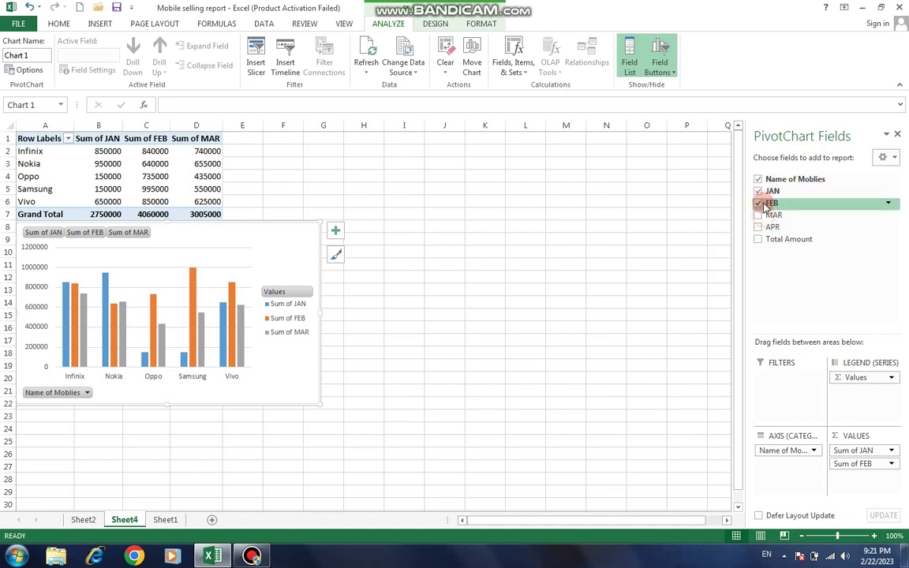
{"action": "left_click", "coordinate": [760, 203]}
{"action": "left_click", "coordinate": [759, 191]}
{"action": "left_click", "coordinate": [761, 203]}
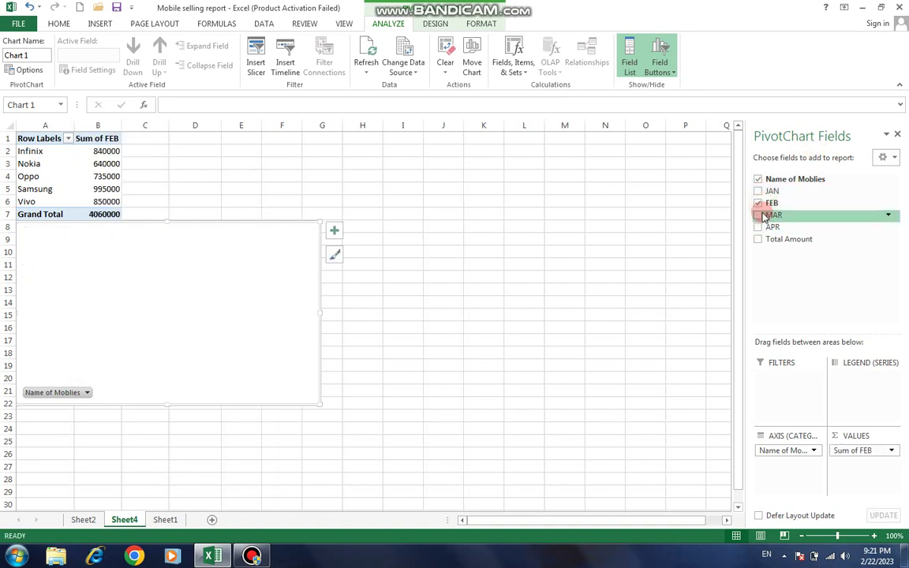
{"action": "left_click", "coordinate": [761, 215]}
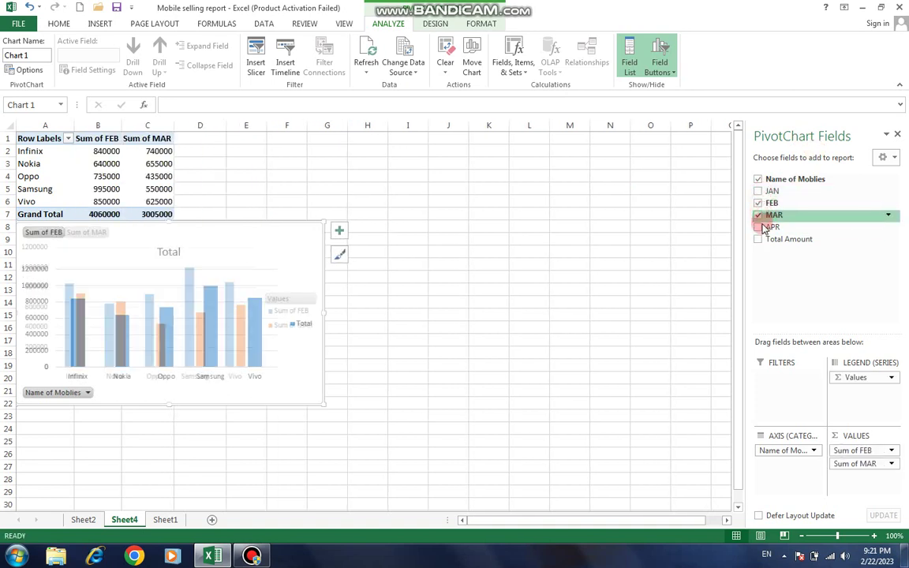
{"action": "left_click", "coordinate": [899, 136]}
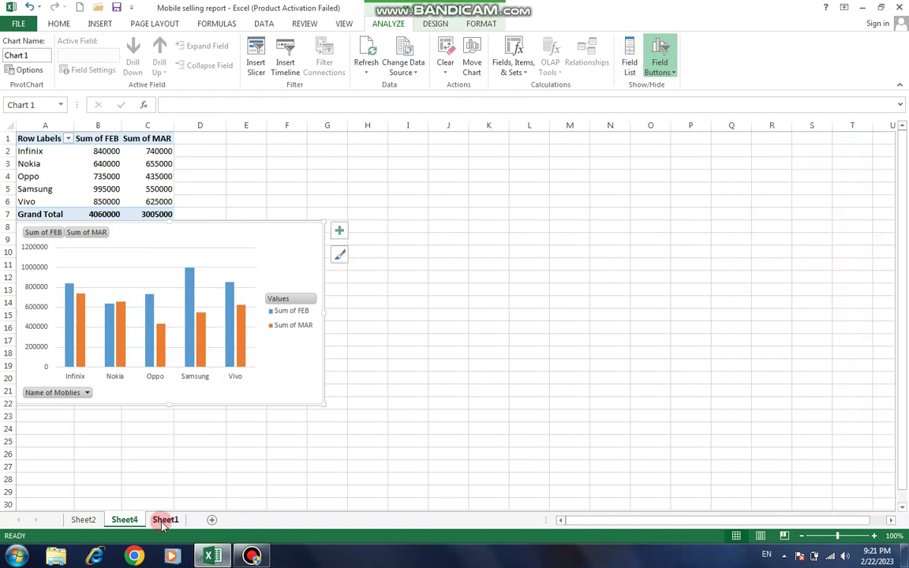
{"action": "left_click", "coordinate": [164, 520]}
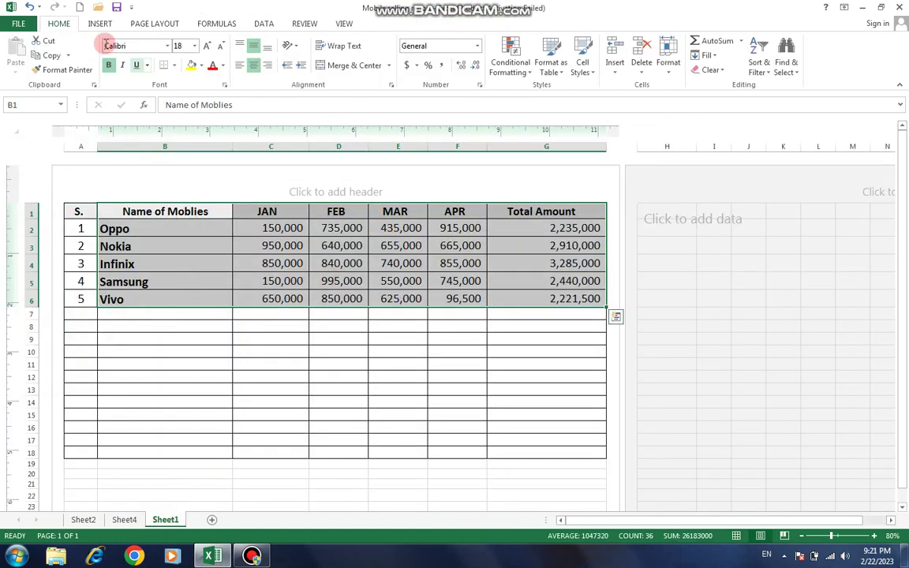
{"action": "left_click", "coordinate": [100, 23]}
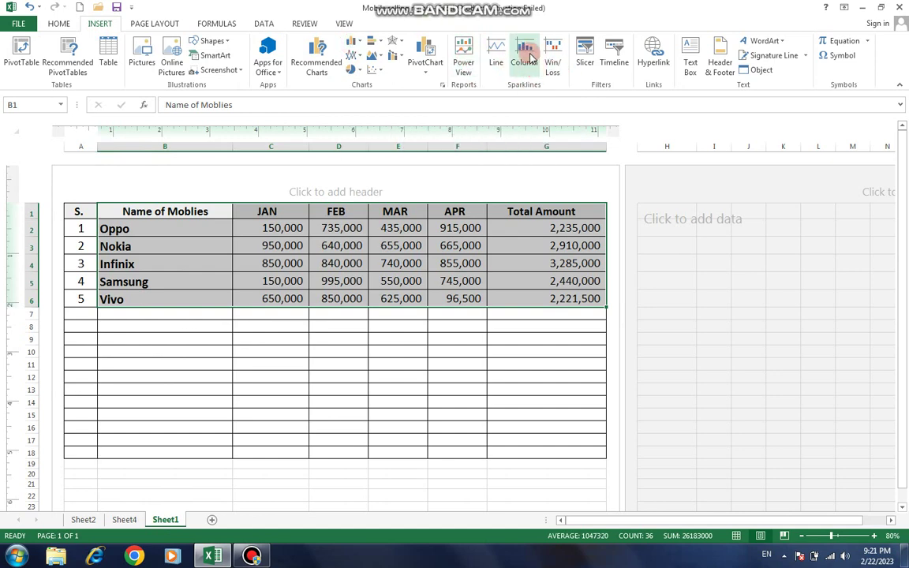
{"action": "left_click", "coordinate": [355, 57]}
{"action": "left_click", "coordinate": [353, 41]}
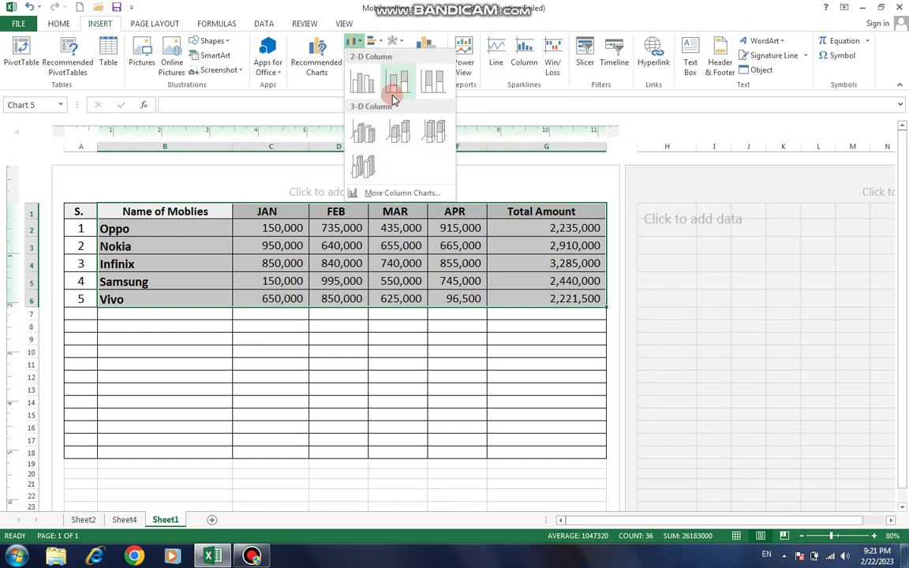
{"action": "left_click", "coordinate": [422, 26]}
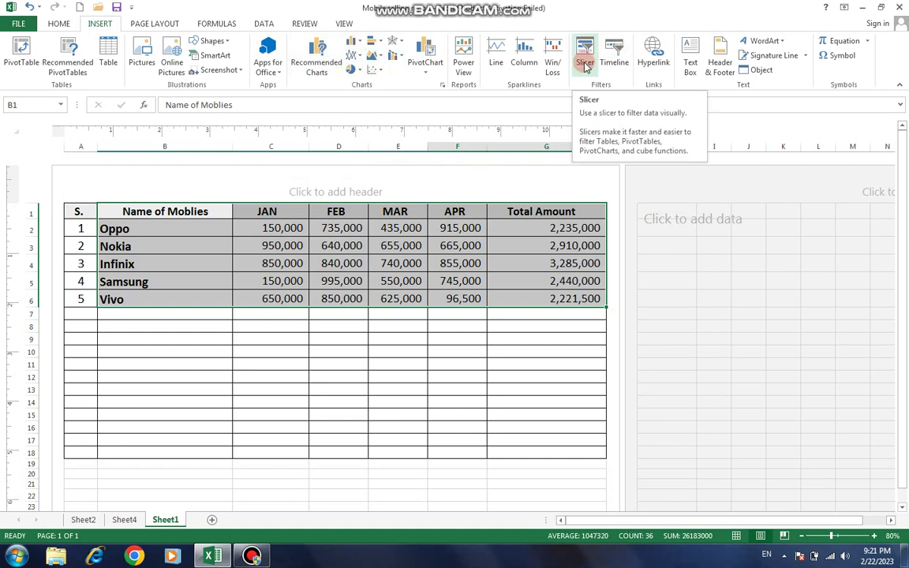
- Insert slicers for Name of Moblies, JAN, FEB and MAR on the Sheet2 PivotTable
{"action": "left_click", "coordinate": [83, 520]}
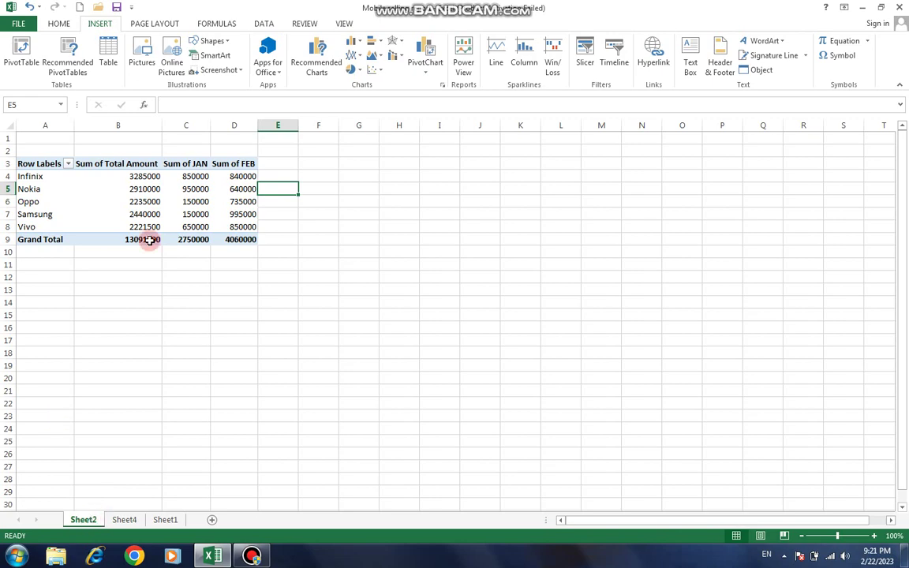
{"action": "left_click_drag", "start_coordinate": [45, 163], "coordinate": [238, 237]}
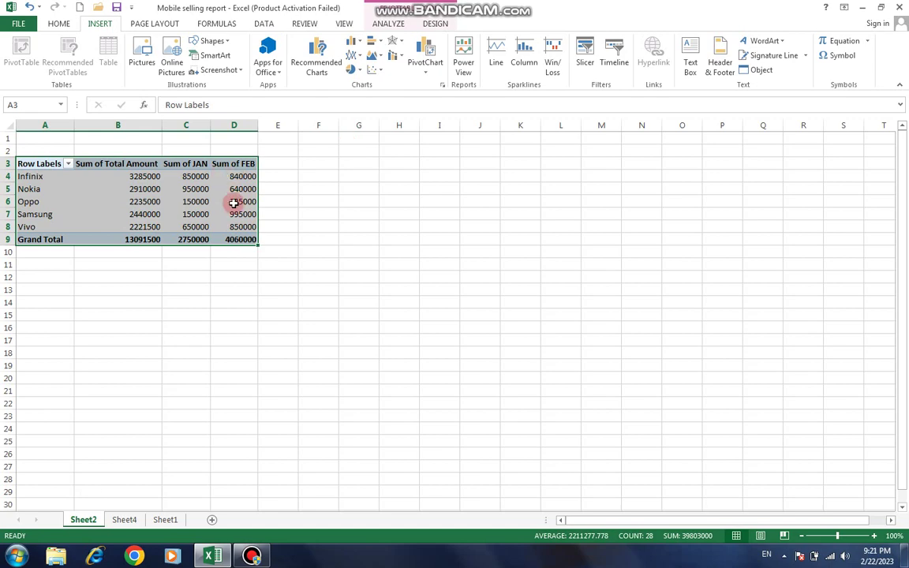
{"action": "left_click", "coordinate": [585, 54]}
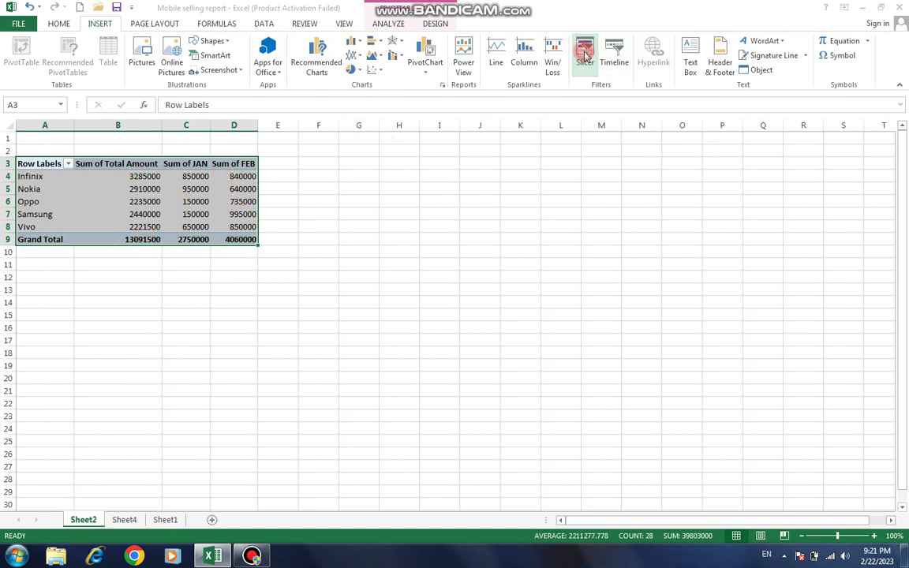
{"action": "left_click", "coordinate": [417, 217]}
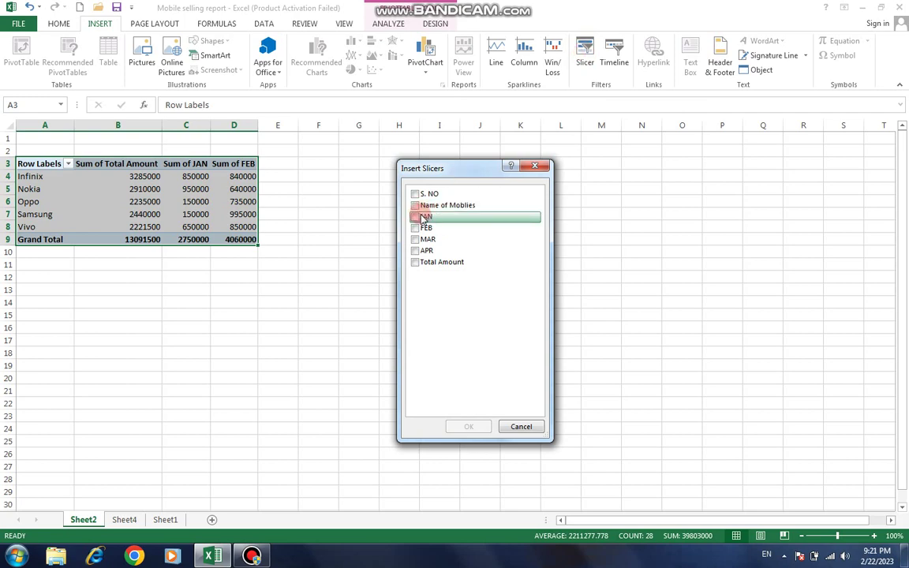
{"action": "left_click", "coordinate": [416, 205]}
{"action": "left_click", "coordinate": [416, 228]}
{"action": "left_click", "coordinate": [416, 239]}
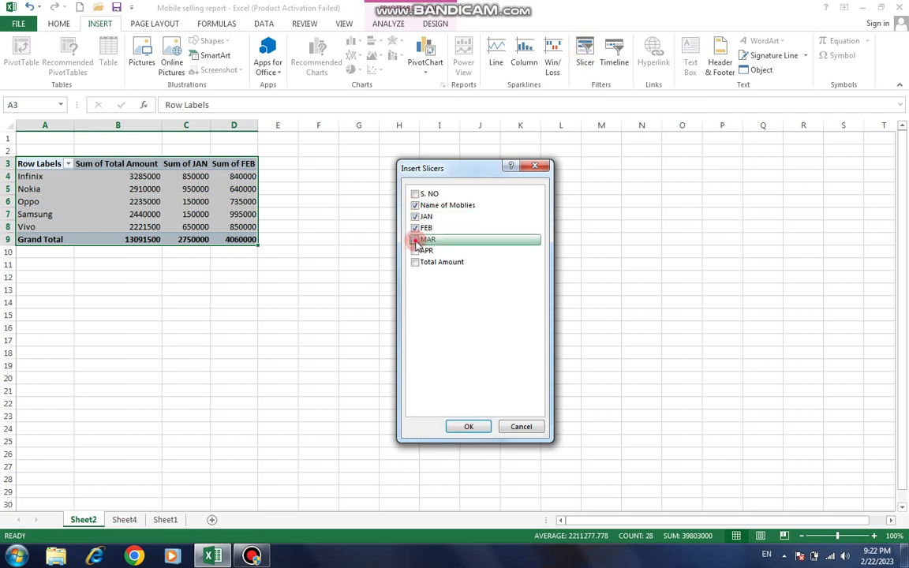
{"action": "left_click", "coordinate": [466, 424]}
- Spread out the overlapping slicers into one row in the order Name of Moblies, JAN, FEB and MAR
{"action": "left_click", "coordinate": [506, 307]}
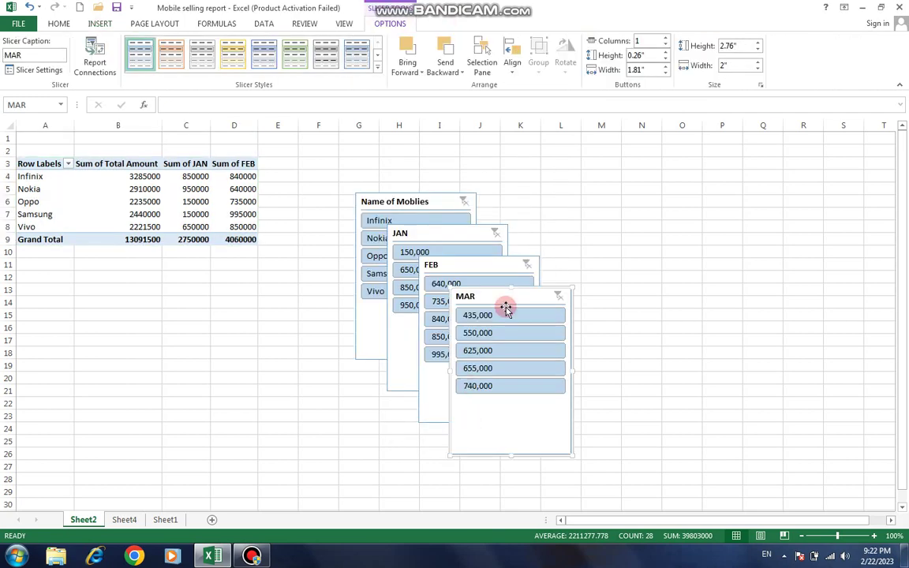
{"action": "left_click_drag", "start_coordinate": [506, 293], "coordinate": [646, 214]}
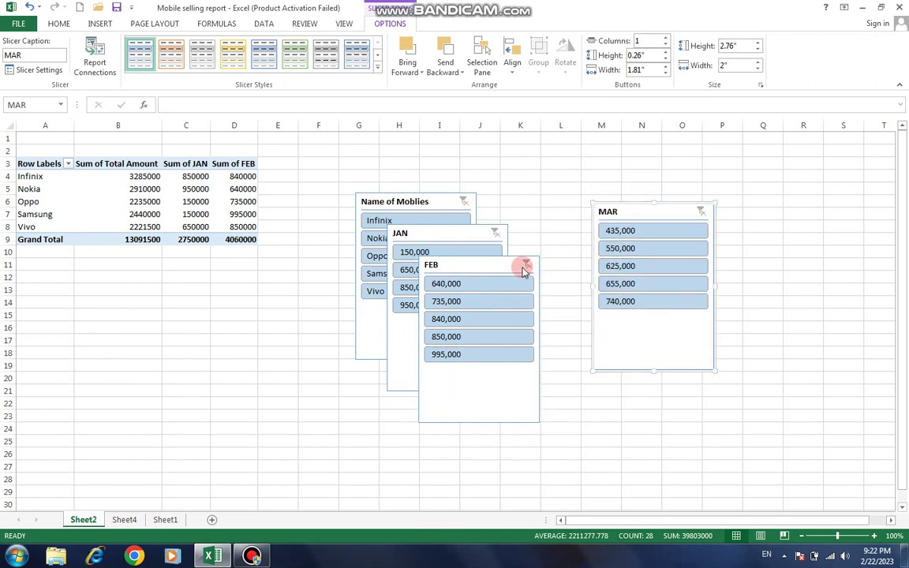
{"action": "left_click_drag", "start_coordinate": [522, 270], "coordinate": [568, 217]}
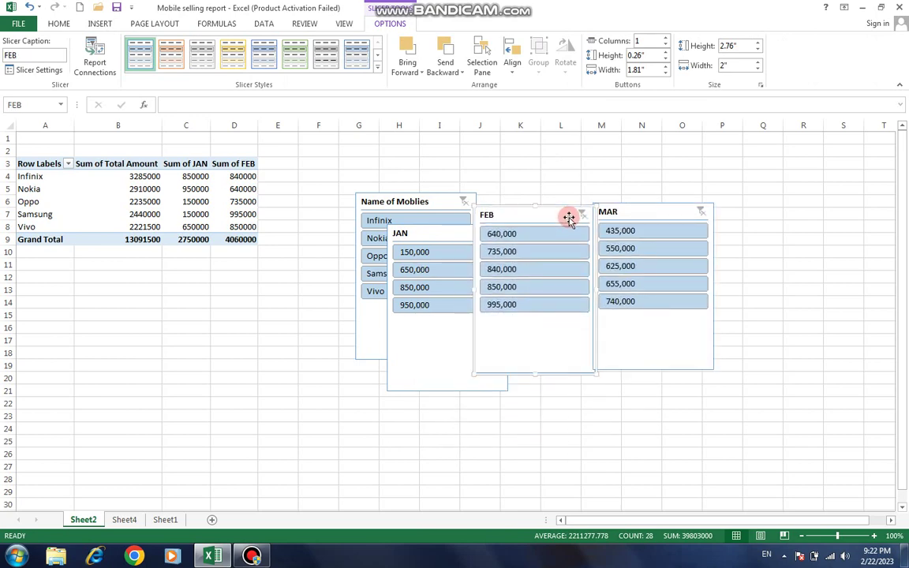
{"action": "left_click_drag", "start_coordinate": [465, 231], "coordinate": [286, 199]}
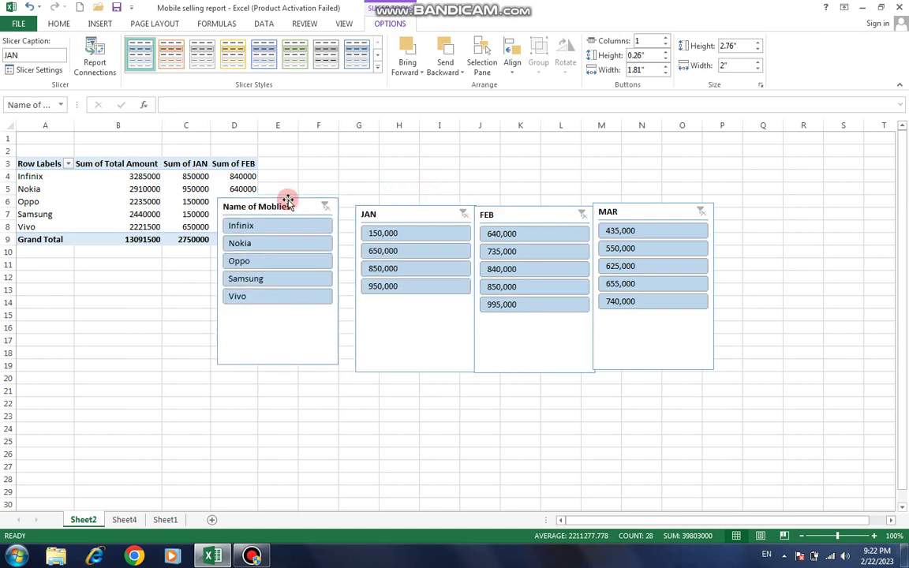
- Filter the PivotTable with the Name of Moblies slicer by Infinix, Nokia, Oppo and Samsung in turn, ending on Vivo
{"action": "left_click", "coordinate": [239, 227]}
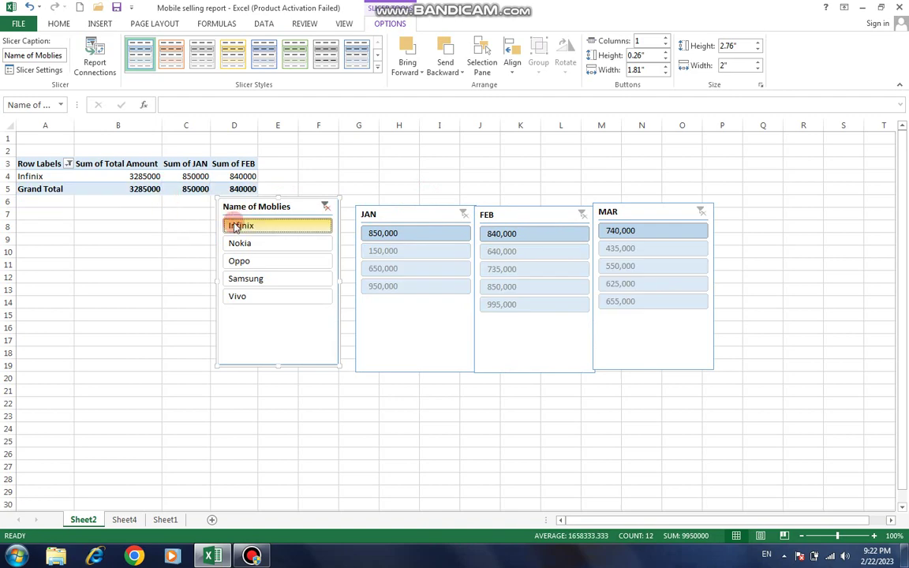
{"action": "left_click", "coordinate": [238, 244]}
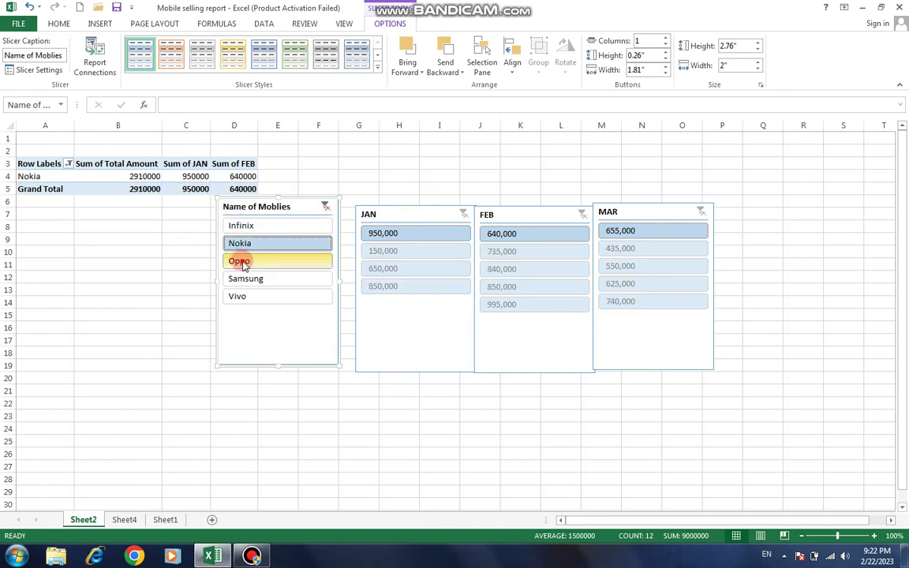
{"action": "left_click", "coordinate": [239, 261]}
{"action": "left_click", "coordinate": [248, 280]}
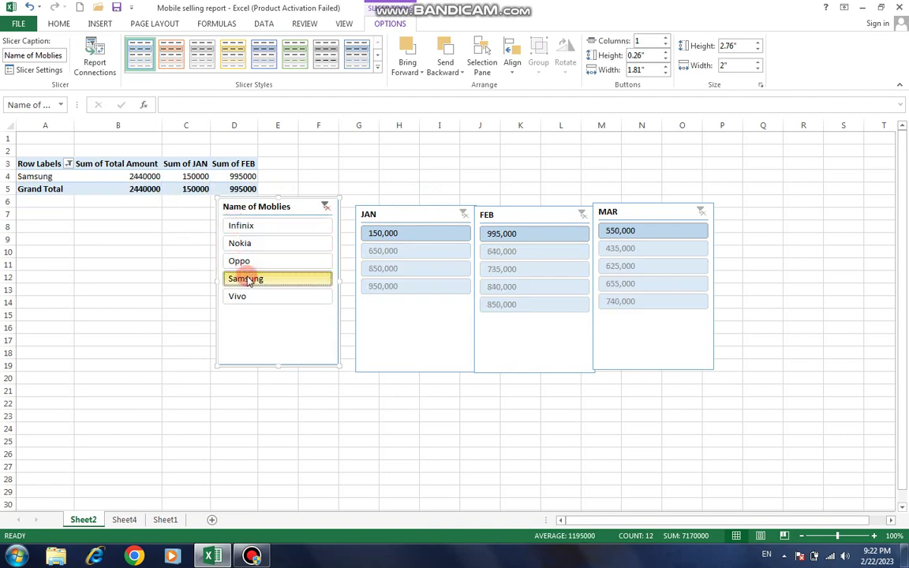
{"action": "left_click", "coordinate": [244, 296]}
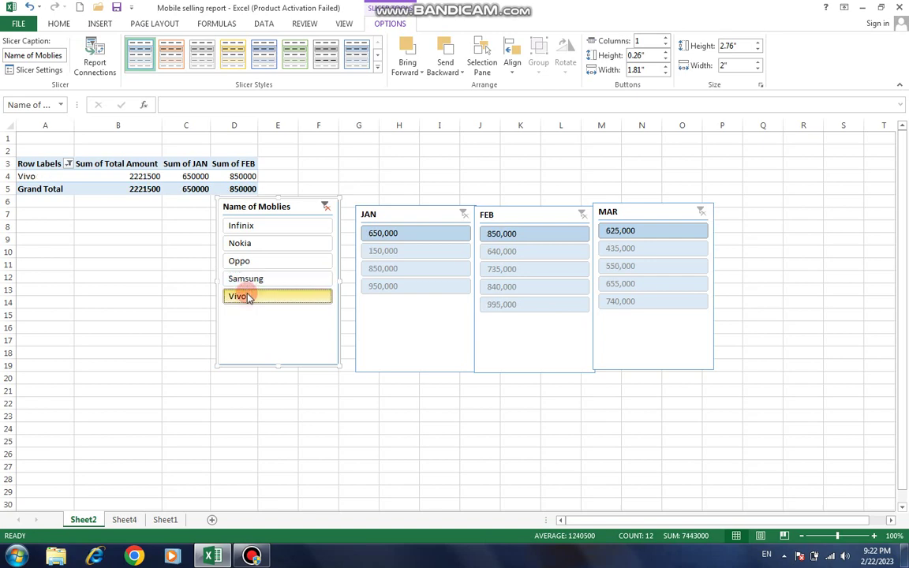
- Return to Sheet4 to view the PivotTable and its PivotChart
{"action": "left_click", "coordinate": [94, 23]}
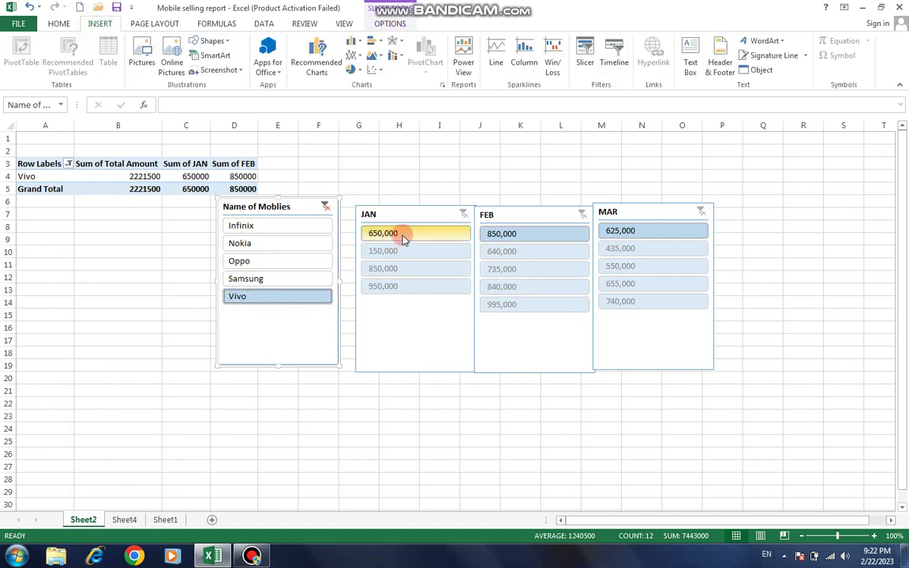
{"action": "left_click", "coordinate": [124, 519]}
{"action": "left_click", "coordinate": [253, 558]}
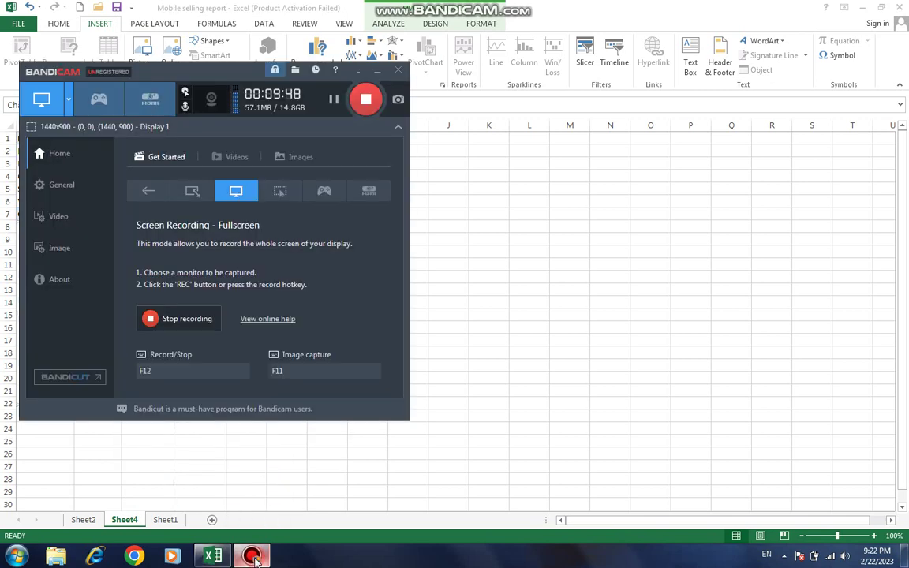
{"action": "left_click", "coordinate": [212, 557]}
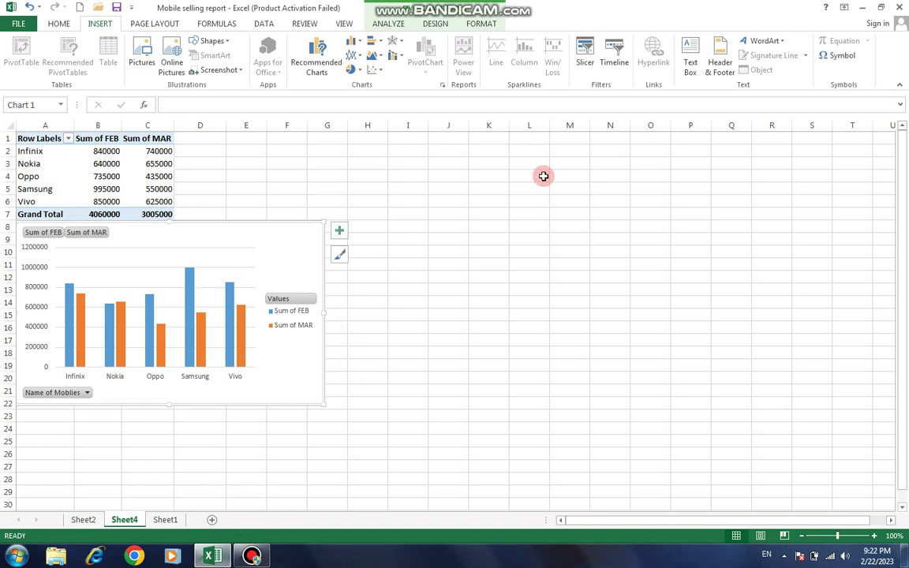